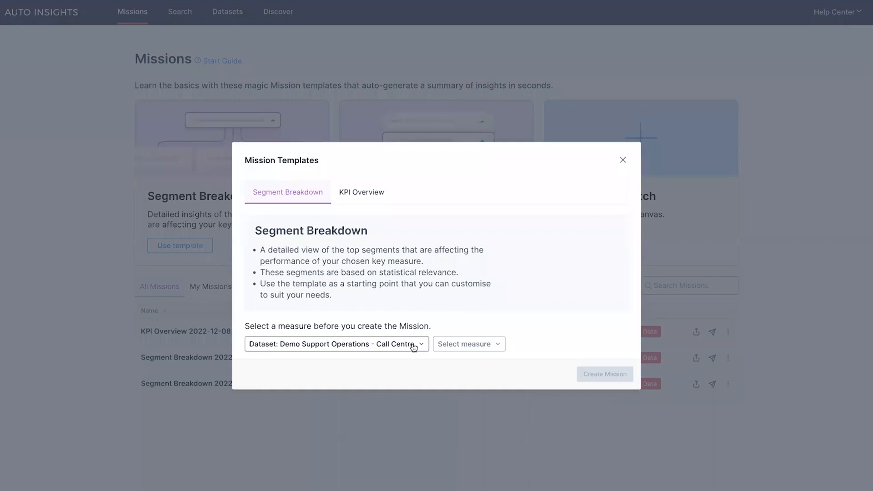
Create a Segment Breakdown mission from the Demo Support Operations - Call Centre dataset using the Calls measure.
{"action": "left_click", "coordinate": [413, 348]}
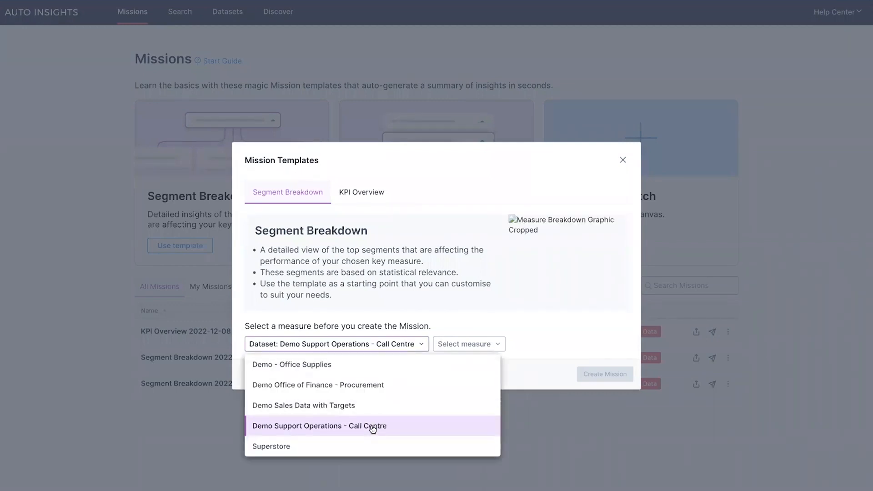
{"action": "left_click", "coordinate": [373, 429]}
{"action": "left_click", "coordinate": [472, 345]}
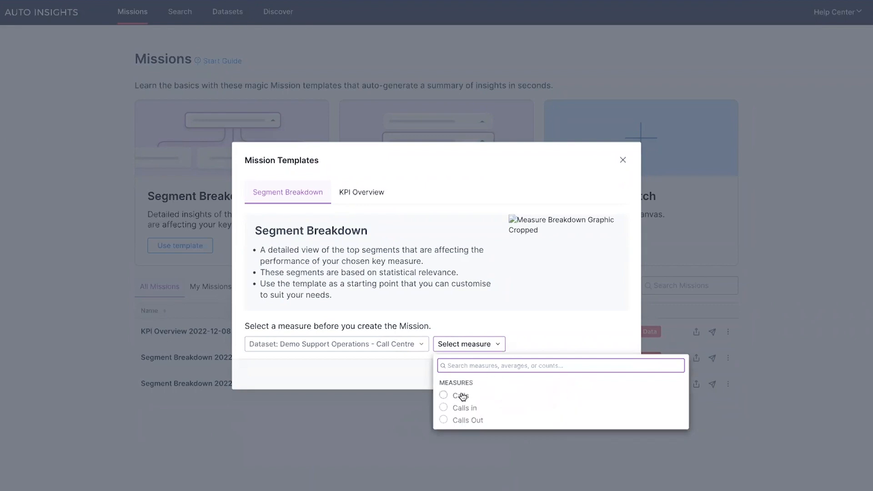
{"action": "left_click", "coordinate": [460, 397]}
{"action": "left_click", "coordinate": [582, 375]}
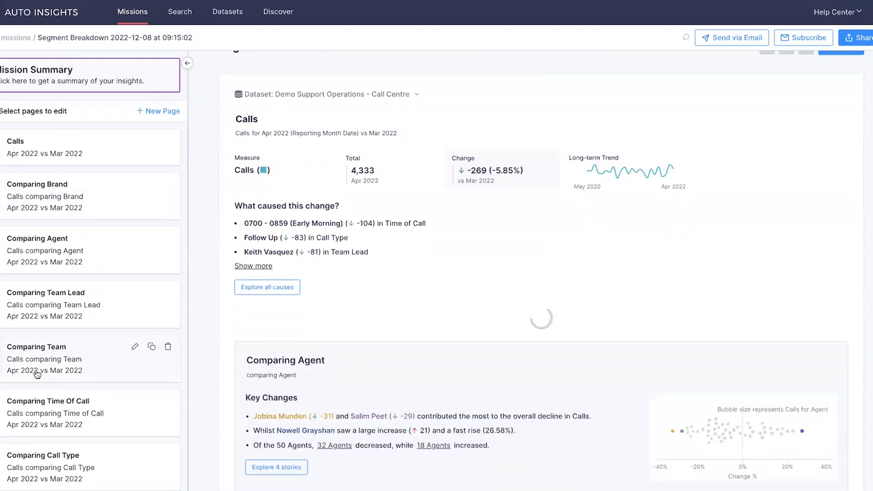
Set the Calls page's reporting period to This year (YTD) and apply the previous period, Jan - Apr 2021, as its comparison.
{"action": "left_click", "coordinate": [69, 153]}
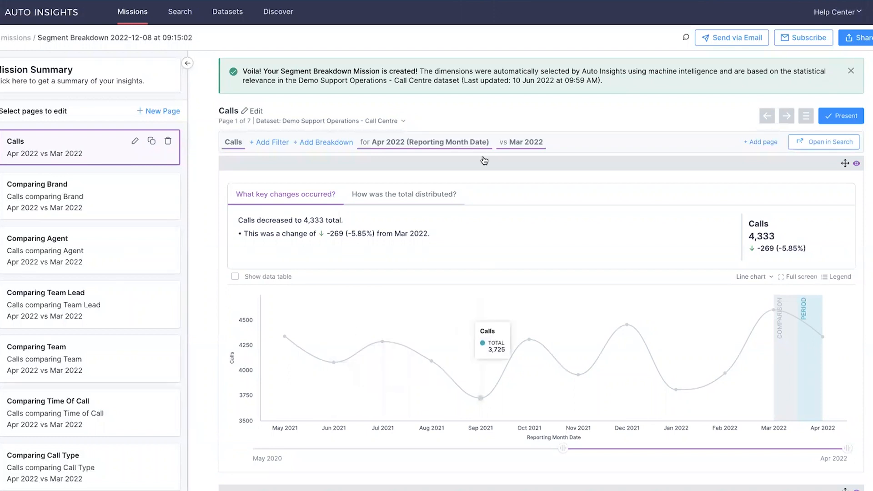
{"action": "left_click", "coordinate": [455, 144]}
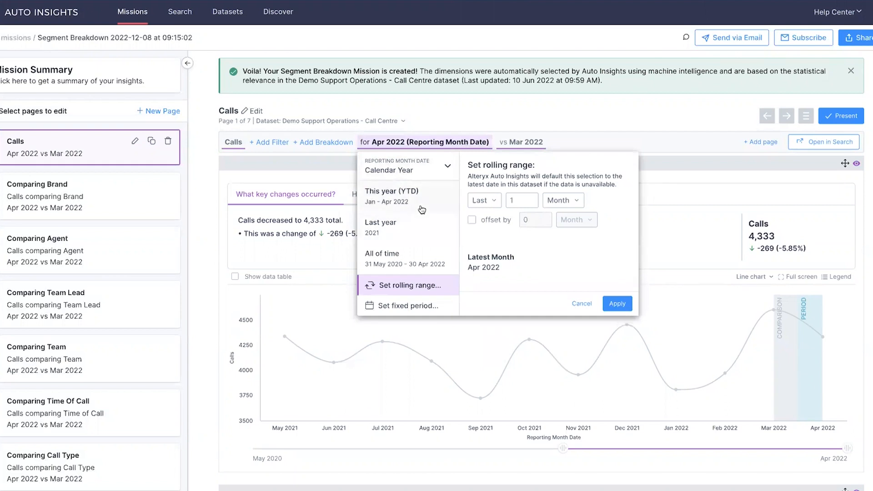
{"action": "left_click", "coordinate": [422, 210]}
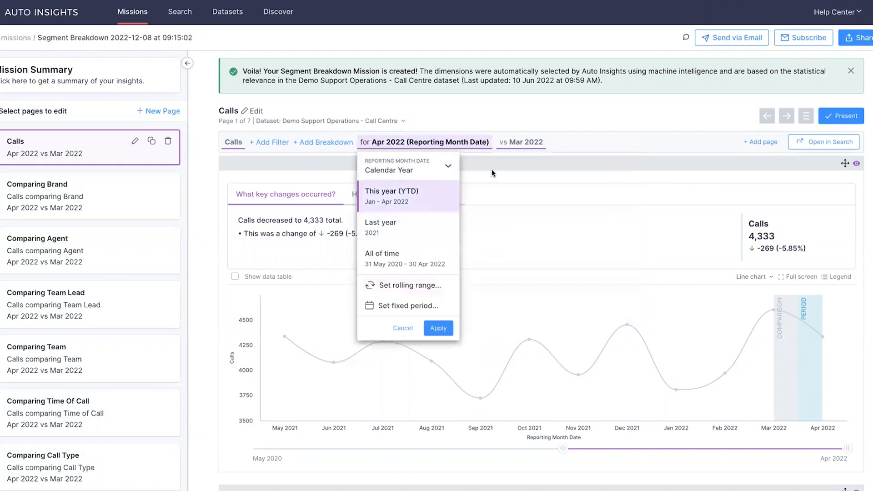
{"action": "left_click", "coordinate": [434, 326]}
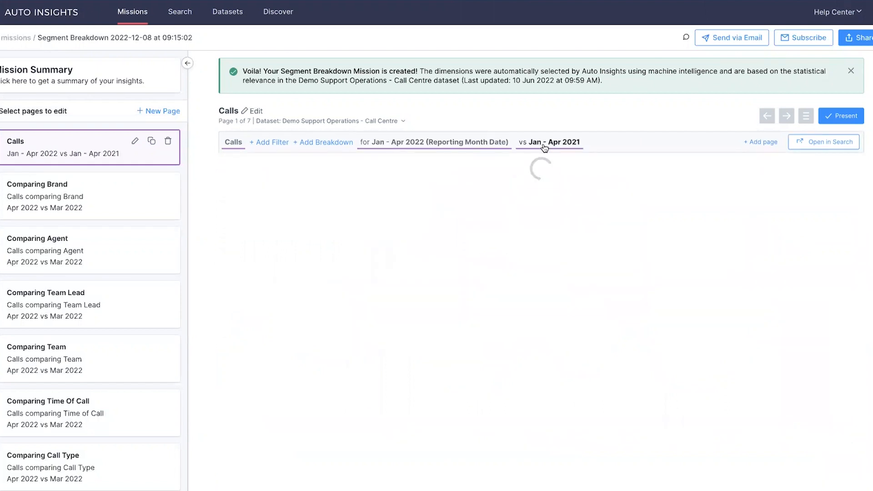
{"action": "left_click", "coordinate": [544, 144]}
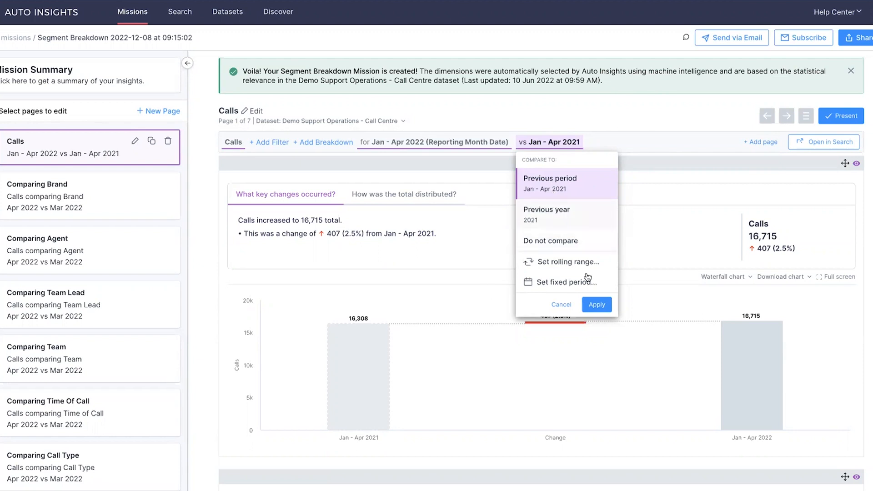
{"action": "left_click", "coordinate": [597, 304]}
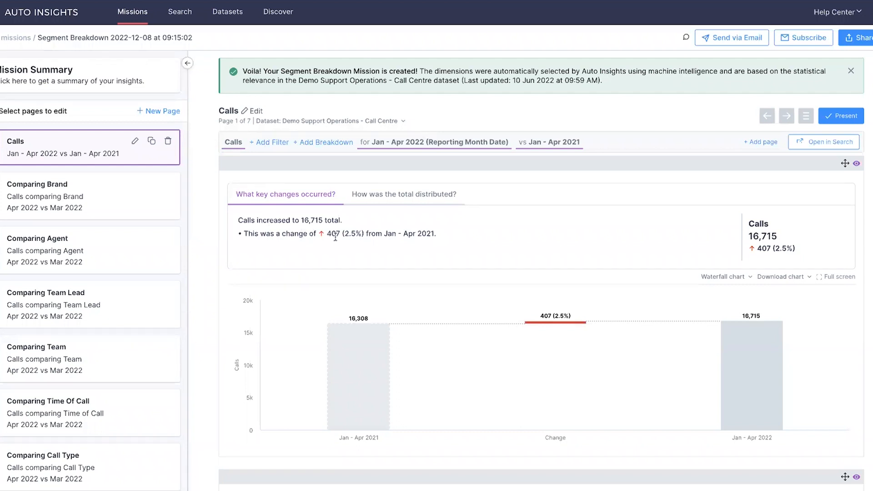
Examine how the Calls total was distributed, including the largest segments and the Call Type breakdown.
{"action": "left_click", "coordinate": [401, 195]}
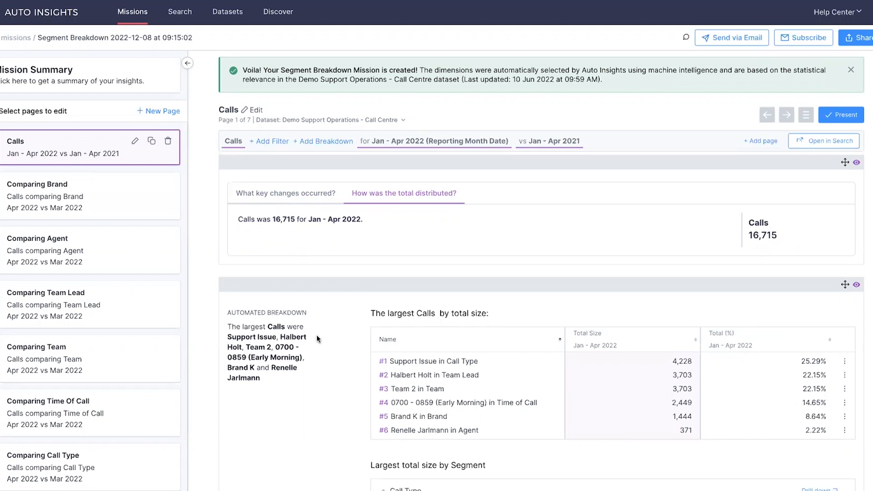
{"action": "scroll", "coordinate": [317, 339], "scroll_direction": "down", "scroll_amount": 1}
{"action": "scroll", "coordinate": [316, 339], "scroll_direction": "down", "scroll_amount": 1}
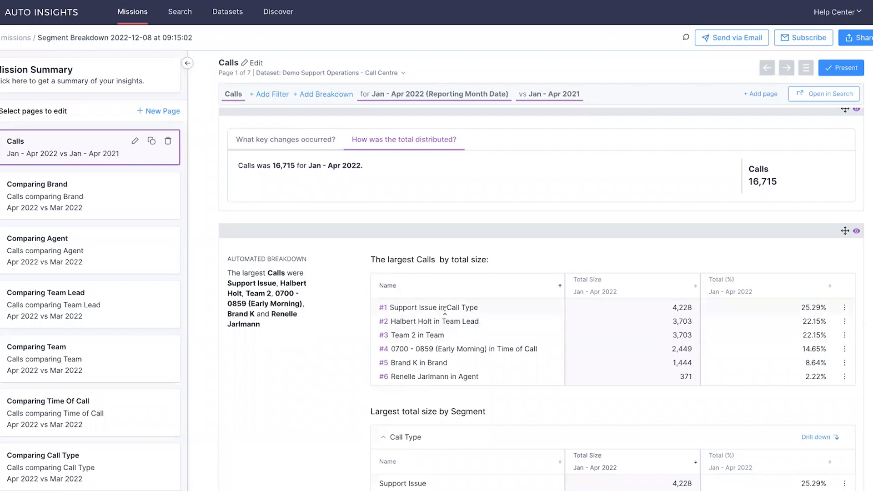
{"action": "scroll", "coordinate": [445, 312], "scroll_direction": "down", "scroll_amount": 1}
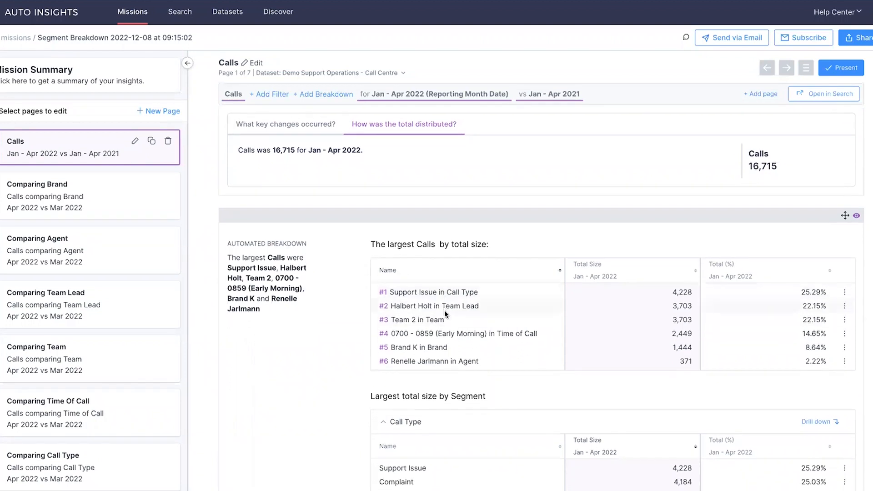
{"action": "scroll", "coordinate": [515, 356], "scroll_direction": "down", "scroll_amount": 3}
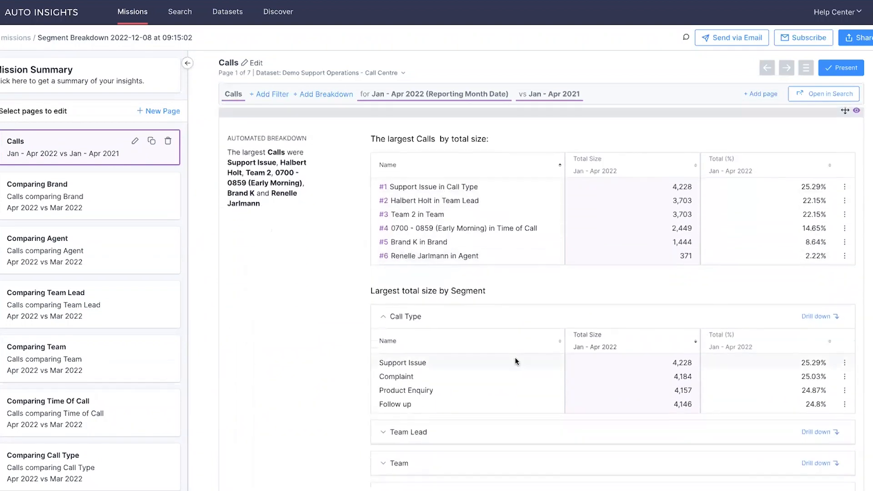
Add an Agent breakdown to the Calls page and review the resulting pie chart and top agents.
{"action": "scroll", "coordinate": [385, 174], "scroll_direction": "up", "scroll_amount": 6}
{"action": "scroll", "coordinate": [386, 175], "scroll_direction": "down", "scroll_amount": 1}
{"action": "left_click", "coordinate": [318, 143]}
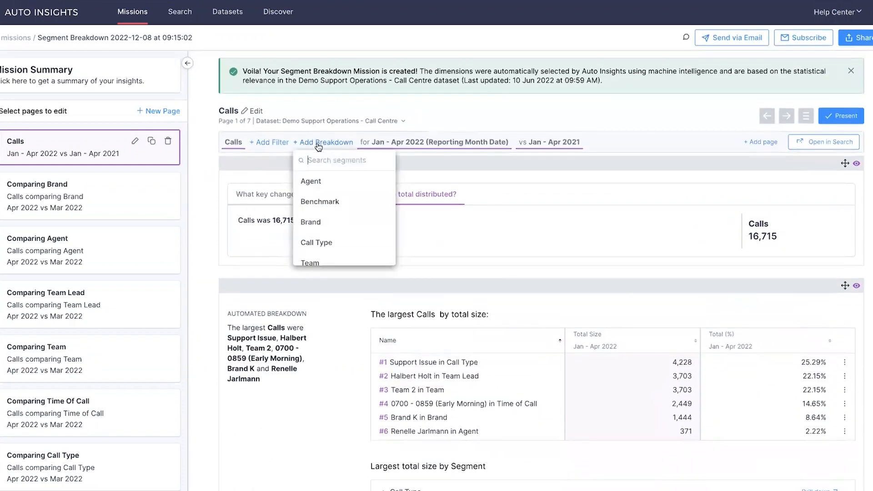
{"action": "left_click", "coordinate": [313, 182]}
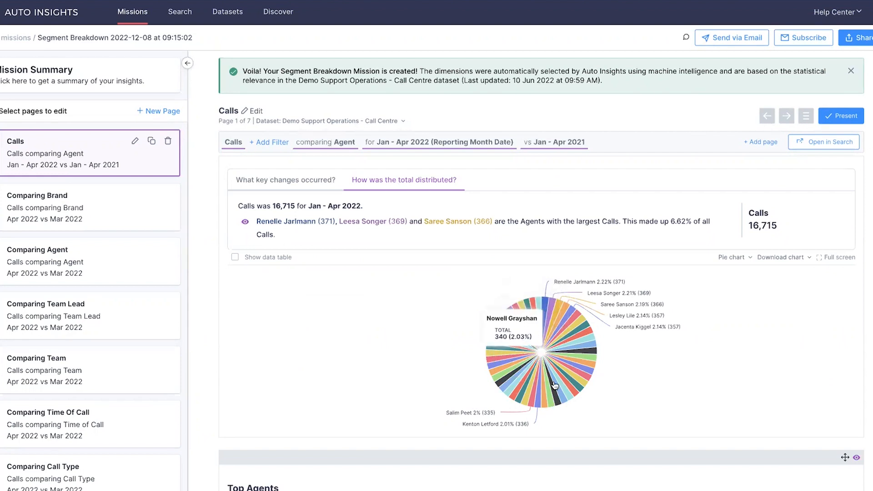
{"action": "scroll", "coordinate": [554, 380], "scroll_direction": "down", "scroll_amount": 2}
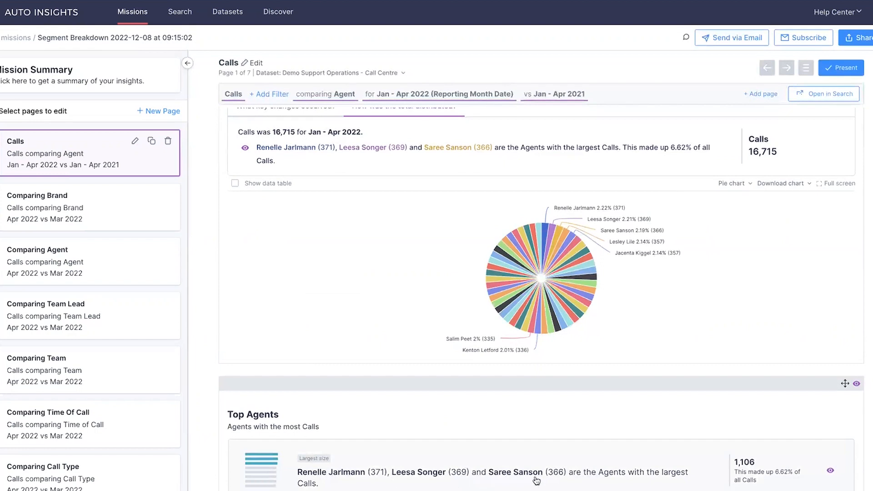
{"action": "scroll", "coordinate": [421, 315], "scroll_direction": "up", "scroll_amount": 2}
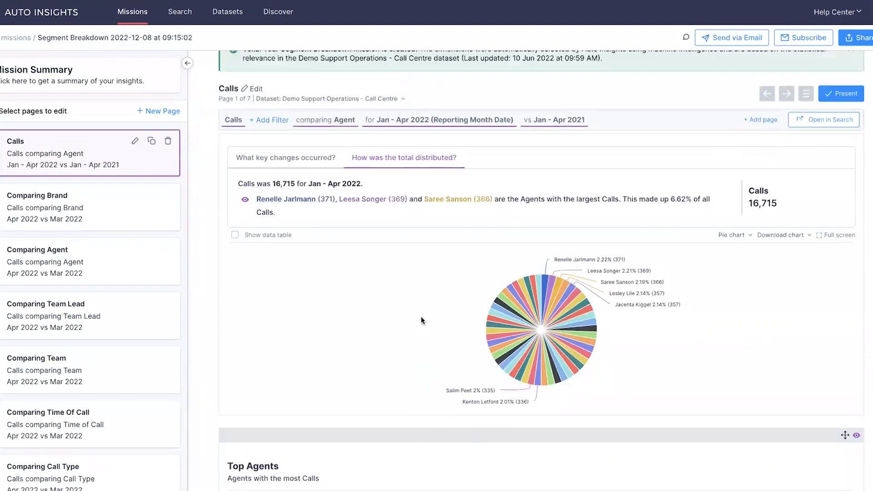
Open the Comparing Brand page and check which segments are available for its comparison.
{"action": "left_click", "coordinate": [164, 203]}
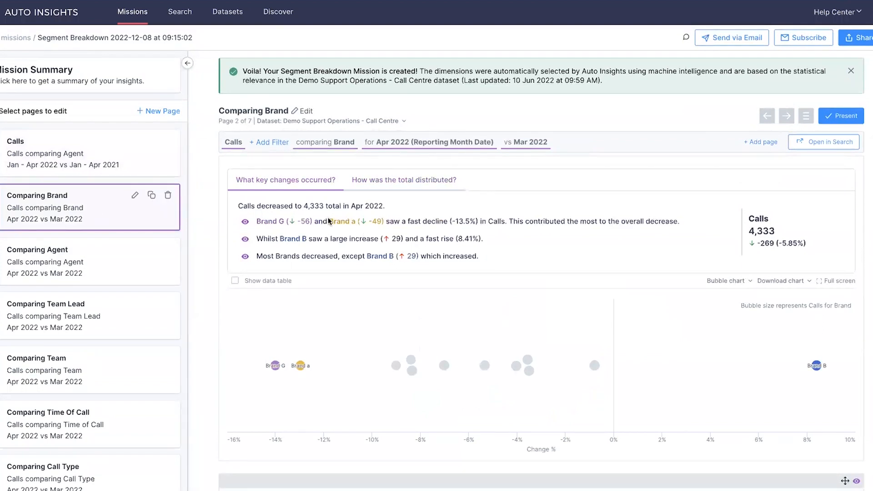
{"action": "left_click", "coordinate": [299, 152]}
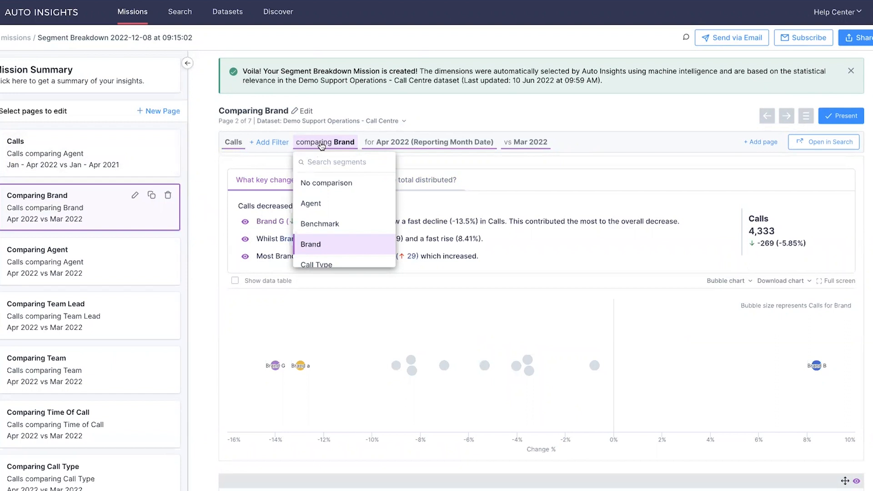
{"action": "left_click", "coordinate": [536, 180]}
Change the Comparing Brand chart to a stacked column chart and finally to a line chart.
{"action": "scroll", "coordinate": [495, 351], "scroll_direction": "down", "scroll_amount": 1}
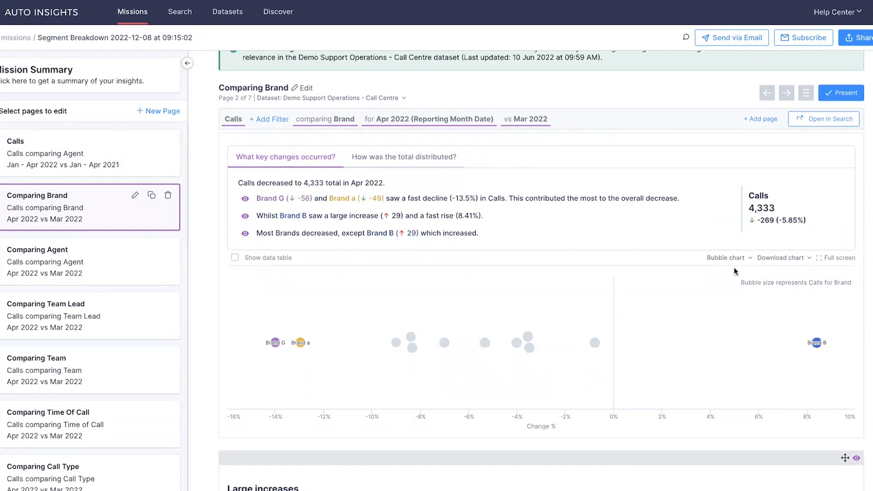
{"action": "left_click", "coordinate": [727, 258]}
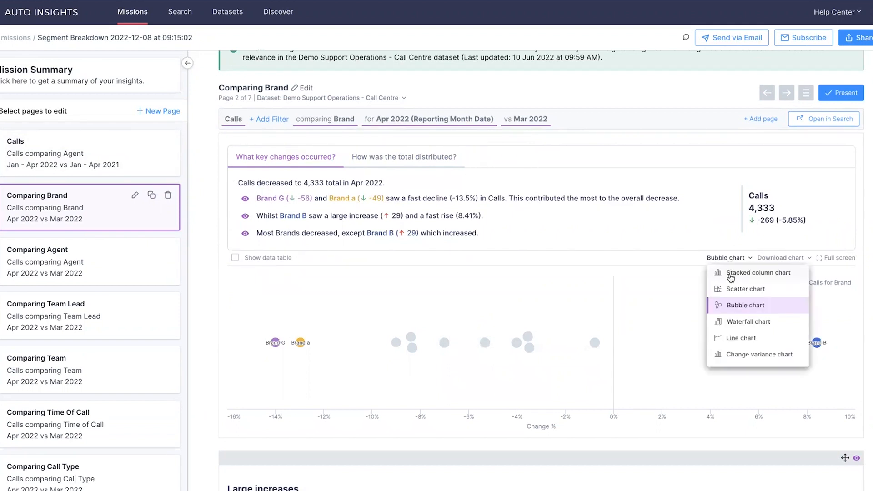
{"action": "left_click", "coordinate": [730, 274]}
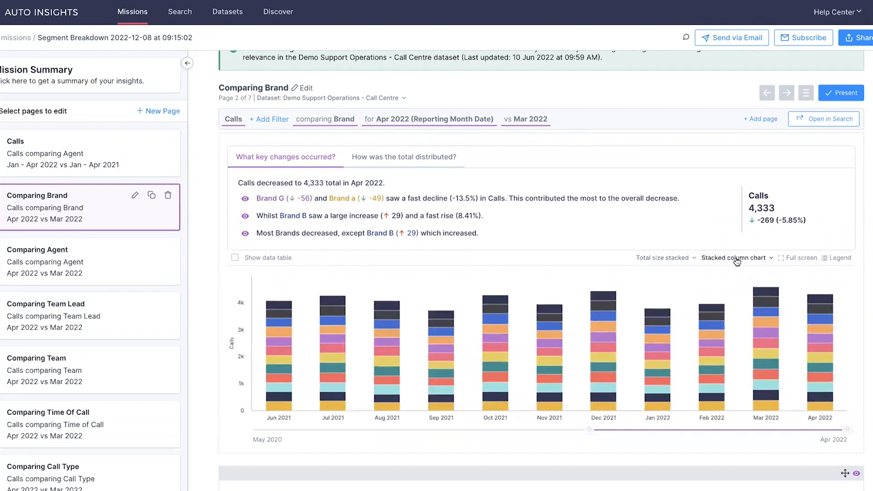
{"action": "left_click", "coordinate": [737, 258]}
{"action": "left_click", "coordinate": [738, 339]}
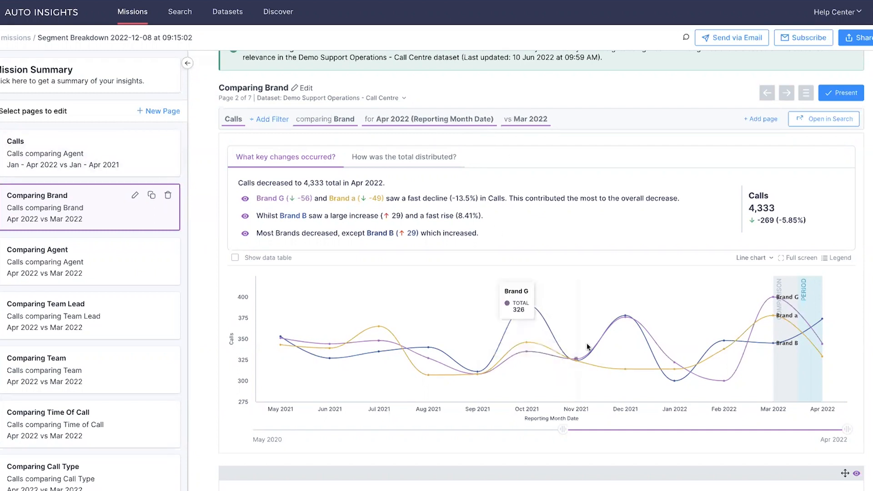
Review the Comparing Brand page's line chart, large increases, large decreases and top brands.
{"action": "scroll", "coordinate": [586, 344], "scroll_direction": "down", "scroll_amount": 5}
{"action": "scroll", "coordinate": [426, 378], "scroll_direction": "down", "scroll_amount": 2}
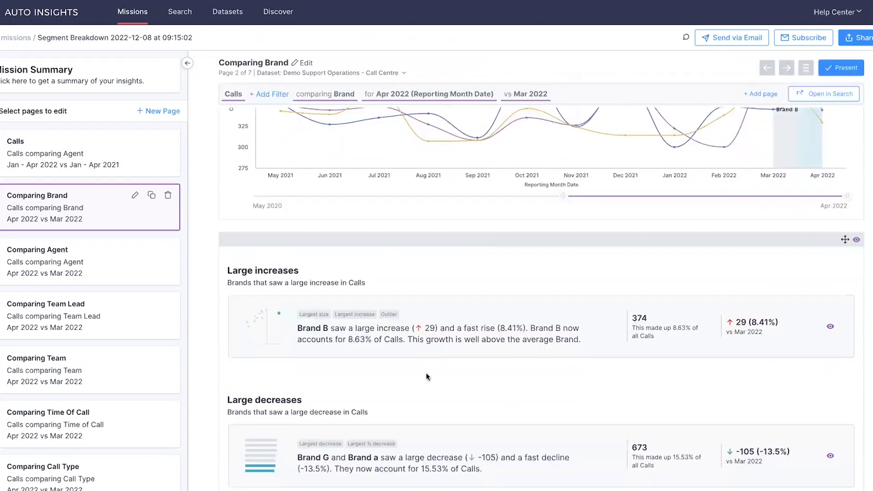
{"action": "scroll", "coordinate": [427, 377], "scroll_direction": "down", "scroll_amount": 1}
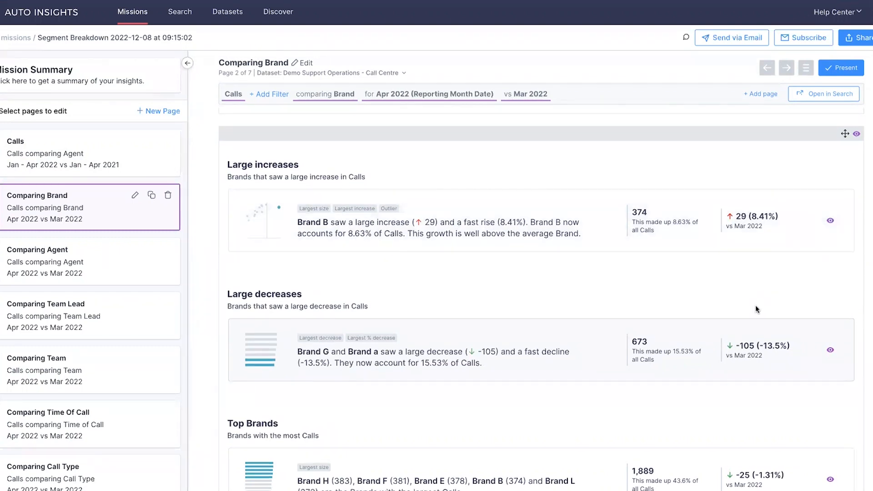
{"action": "scroll", "coordinate": [389, 314], "scroll_direction": "down", "scroll_amount": 1}
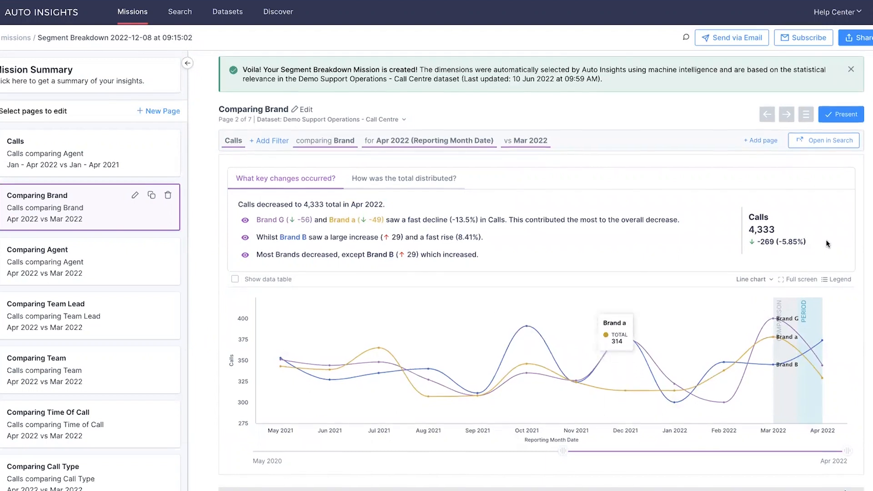
{"action": "scroll", "coordinate": [827, 243], "scroll_direction": "down", "scroll_amount": 2}
{"action": "scroll", "coordinate": [827, 243], "scroll_direction": "down", "scroll_amount": 4}
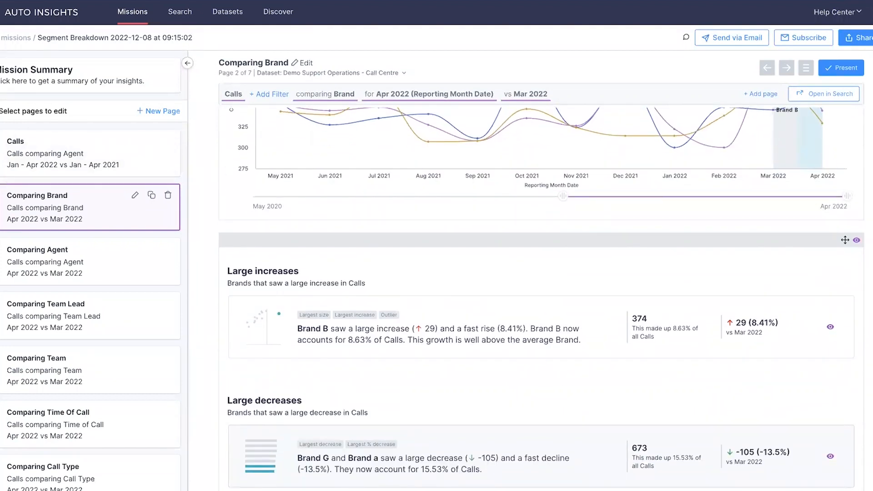
Select the Calls and Comparing Brand pages for bulk editing, and clear the selection again.
{"action": "left_click", "coordinate": [0, 152]}
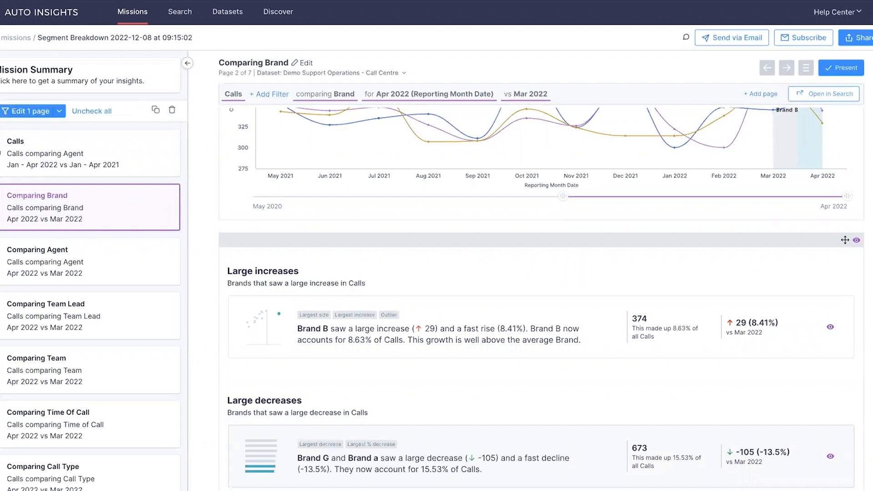
{"action": "left_click", "coordinate": [0, 151]}
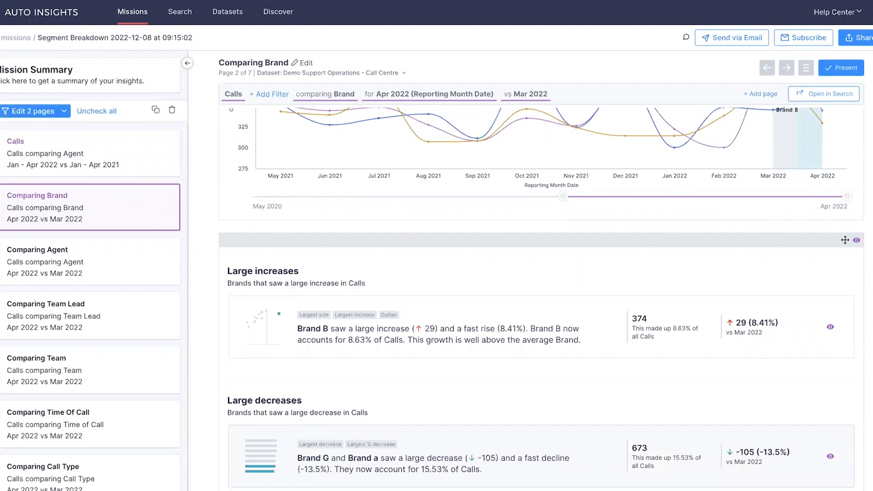
{"action": "left_click", "coordinate": [0, 207]}
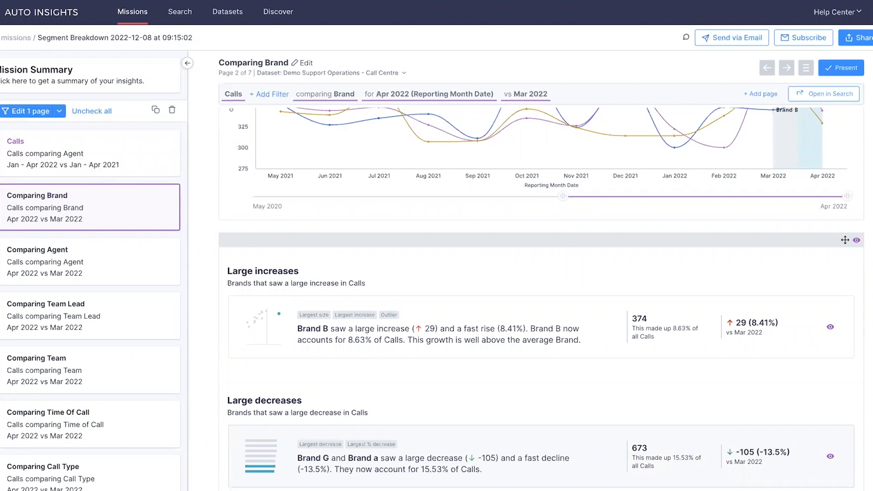
{"action": "left_click", "coordinate": [0, 152]}
Open the Comparing Agent page of the mission to view the key changes by agent.
{"action": "scroll", "coordinate": [263, 215], "scroll_direction": "down", "scroll_amount": 3}
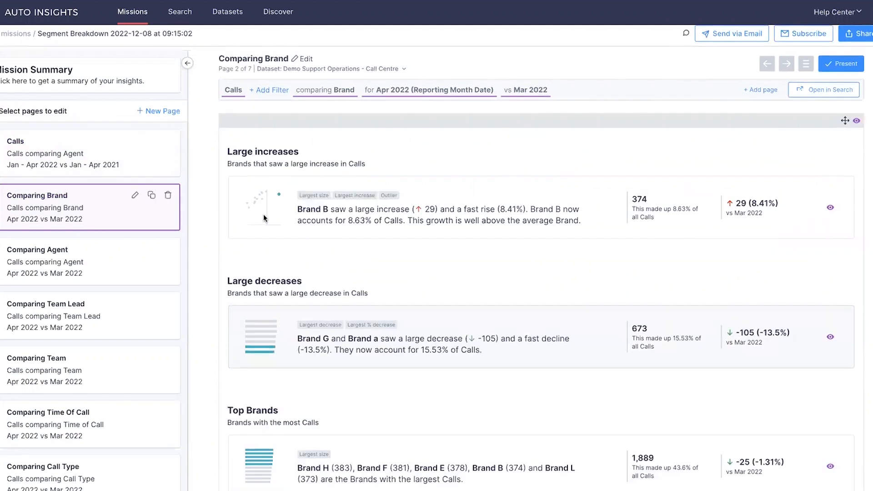
{"action": "left_click", "coordinate": [120, 273]}
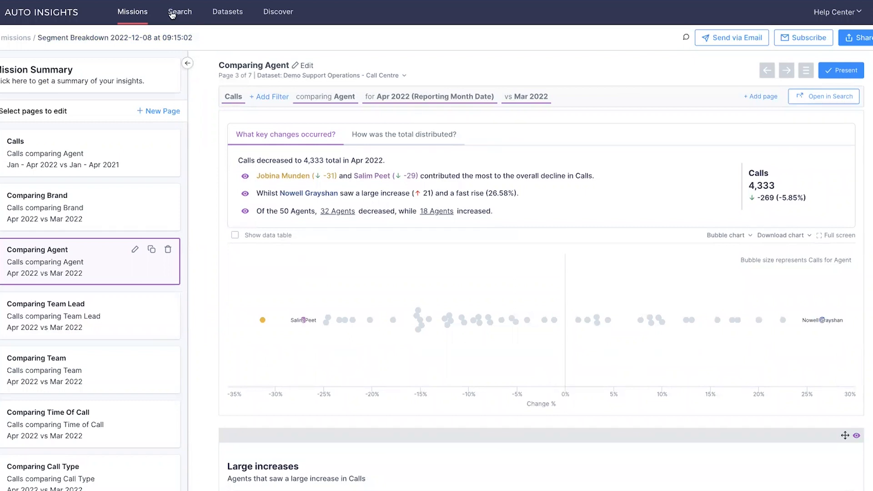
Open the Discover section, check the available measures and keep Calls as the measure.
{"action": "left_click", "coordinate": [173, 11]}
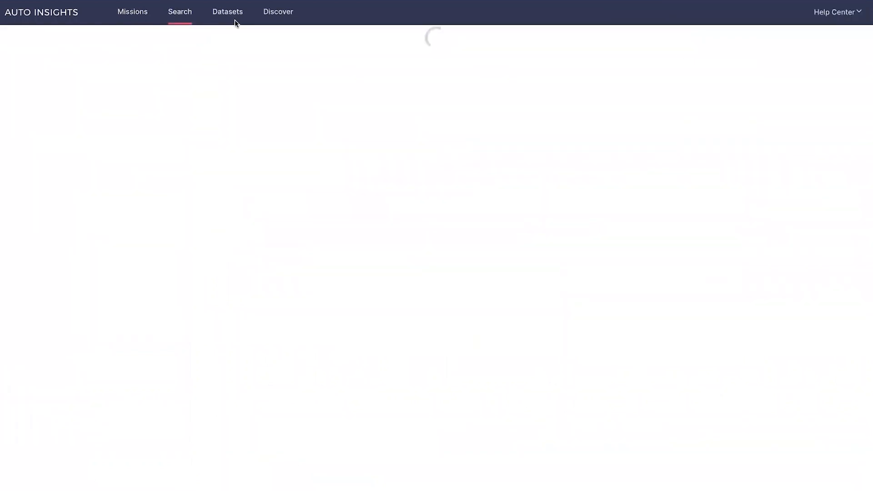
{"action": "left_click", "coordinate": [272, 15]}
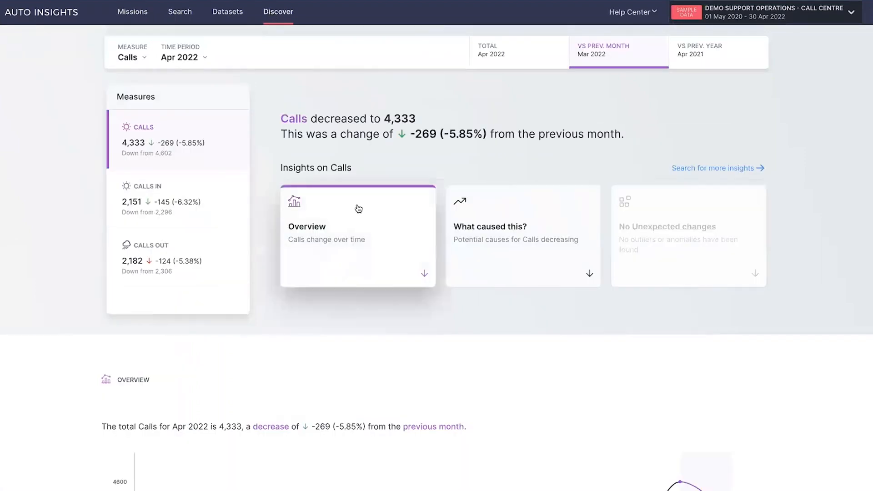
{"action": "left_click", "coordinate": [137, 60]}
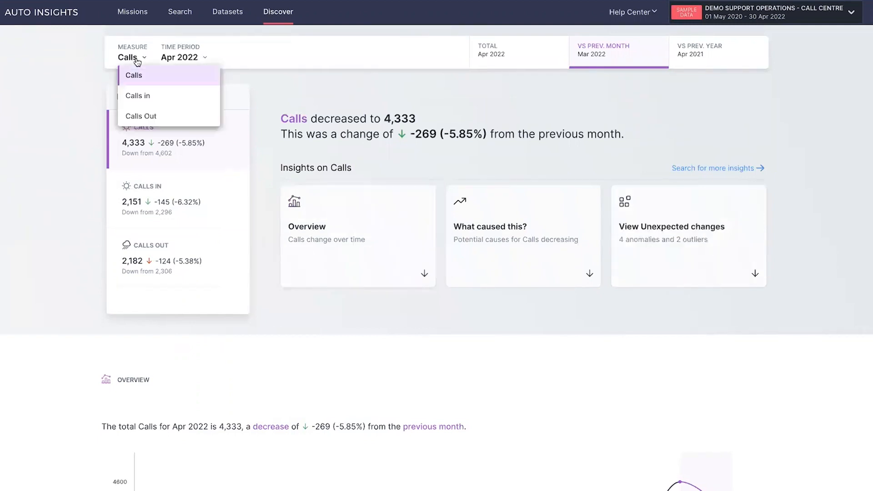
{"action": "left_click", "coordinate": [158, 82]}
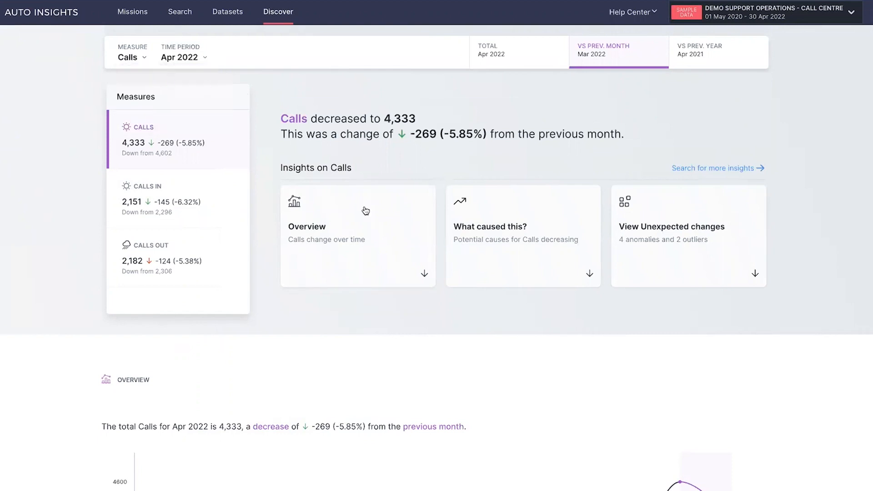
Examine the Calls overview chart and the table of most likely causes for the Apr 2022 change.
{"action": "scroll", "coordinate": [349, 247], "scroll_direction": "down", "scroll_amount": 2}
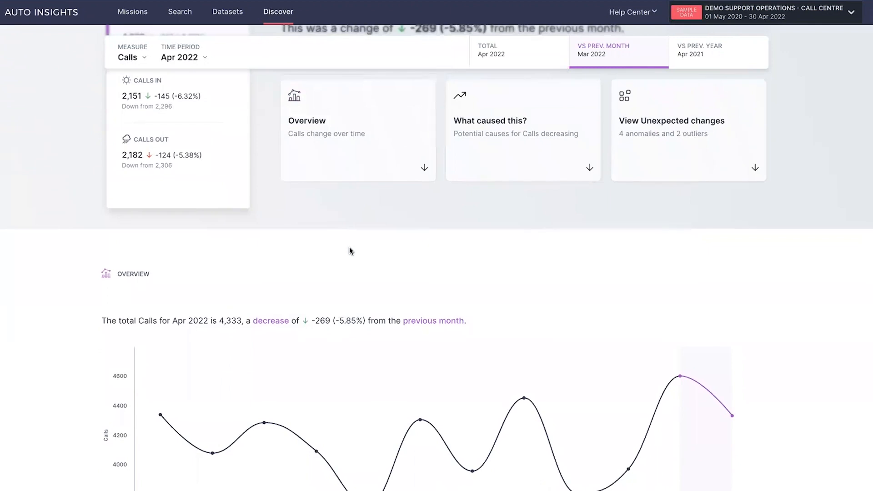
{"action": "scroll", "coordinate": [349, 248], "scroll_direction": "down", "scroll_amount": 3}
{"action": "scroll", "coordinate": [349, 248], "scroll_direction": "up", "scroll_amount": 2}
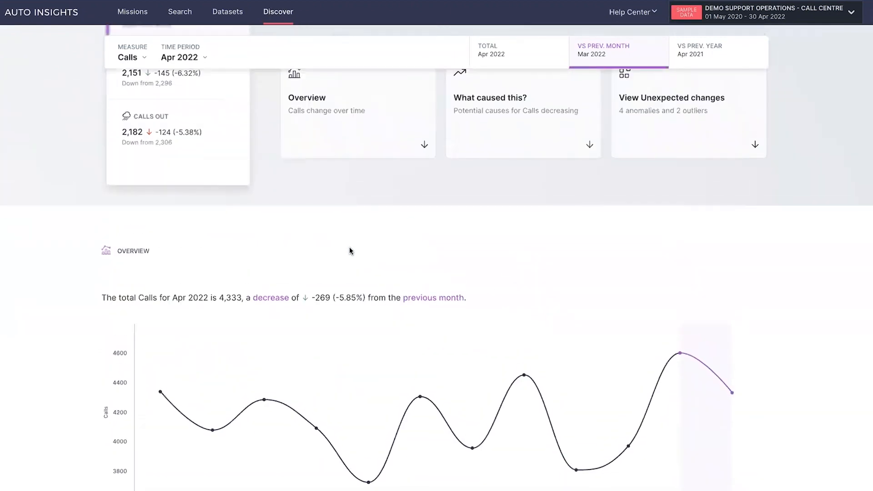
{"action": "scroll", "coordinate": [349, 247], "scroll_direction": "down", "scroll_amount": 4}
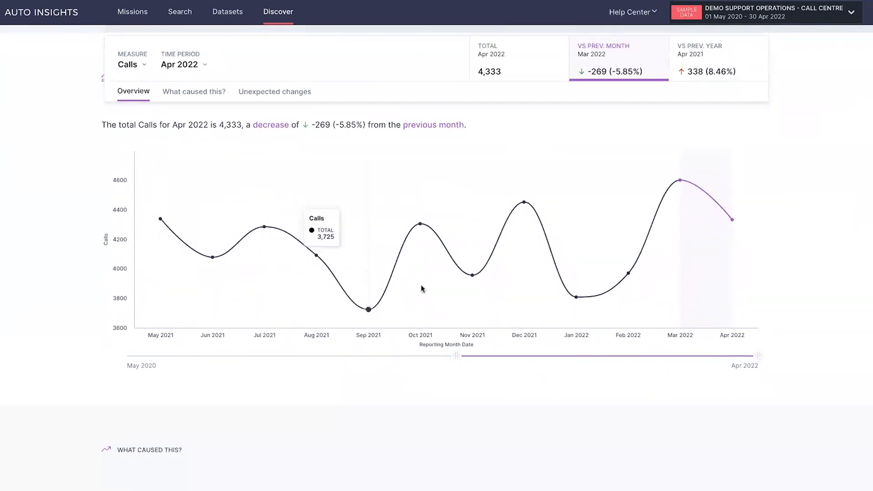
{"action": "scroll", "coordinate": [422, 289], "scroll_direction": "down", "scroll_amount": 5}
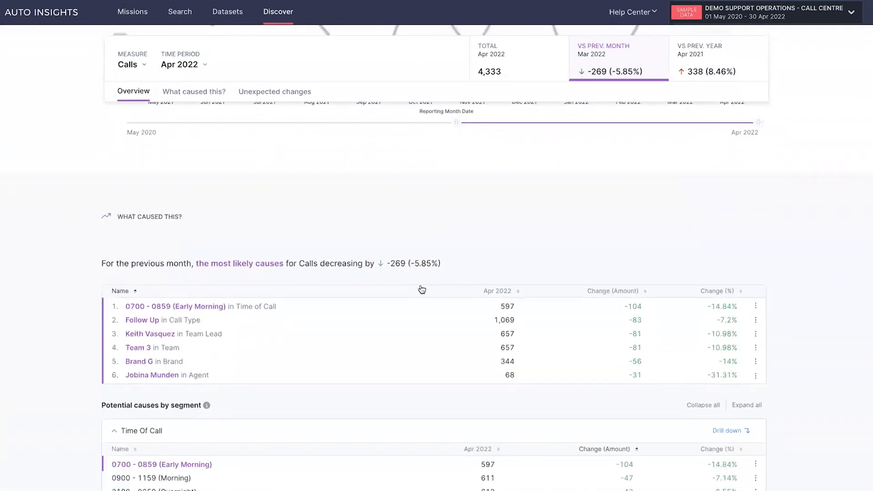
{"action": "scroll", "coordinate": [422, 289], "scroll_direction": "down", "scroll_amount": 2}
{"action": "scroll", "coordinate": [421, 285], "scroll_direction": "down", "scroll_amount": 1}
{"action": "scroll", "coordinate": [227, 258], "scroll_direction": "up", "scroll_amount": 1}
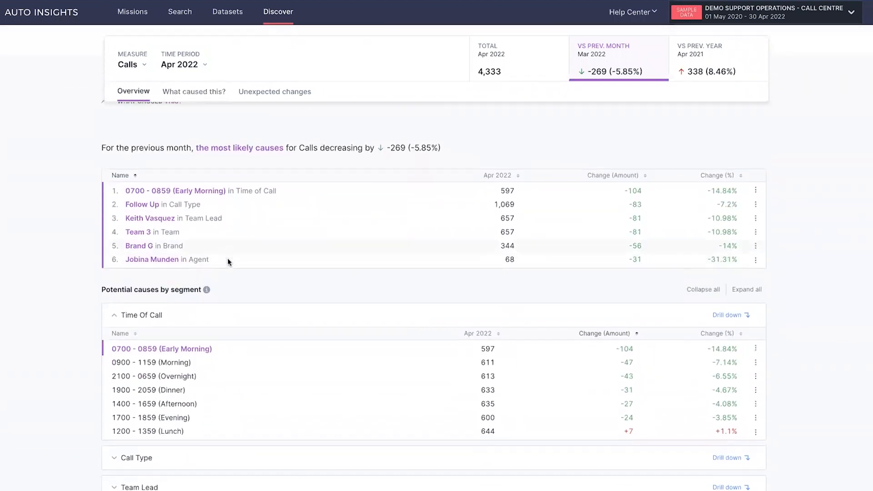
{"action": "scroll", "coordinate": [227, 258], "scroll_direction": "down", "scroll_amount": 1}
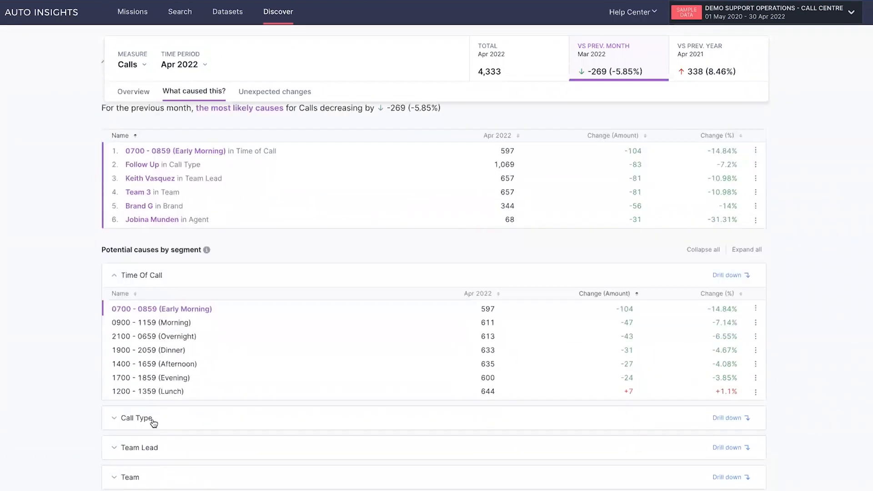
Expand the Call Type segment and review its potential causes alongside Time Of Call.
{"action": "left_click", "coordinate": [117, 420]}
{"action": "scroll", "coordinate": [119, 423], "scroll_direction": "down", "scroll_amount": 2}
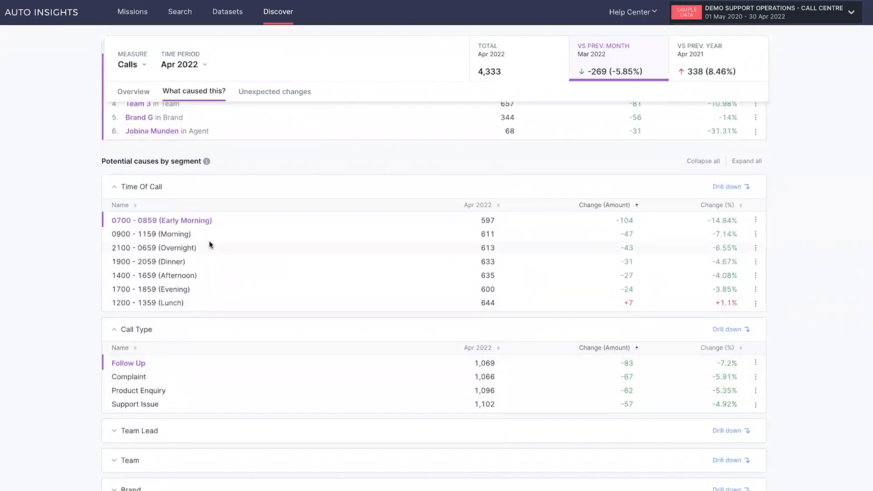
{"action": "scroll", "coordinate": [176, 246], "scroll_direction": "down", "scroll_amount": 3}
{"action": "scroll", "coordinate": [136, 241], "scroll_direction": "up", "scroll_amount": 1}
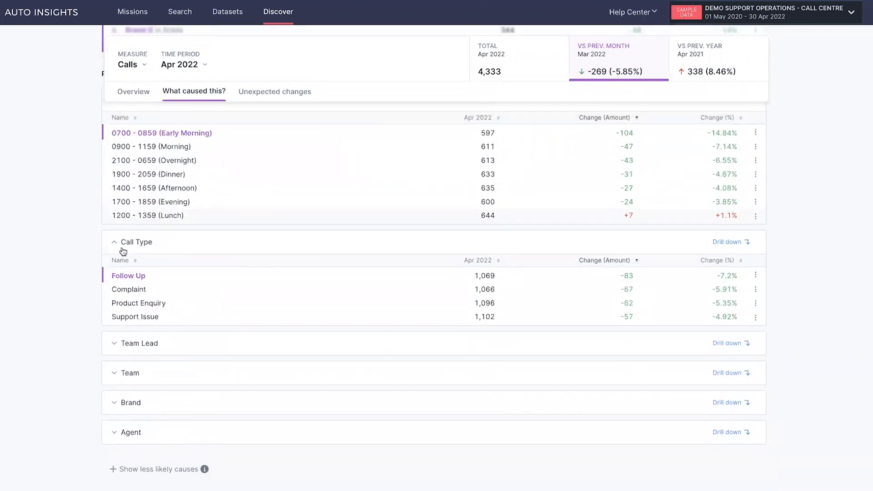
Collapse the Call Type and Time Of Call segments in the potential causes list.
{"action": "left_click", "coordinate": [121, 239]}
{"action": "scroll", "coordinate": [124, 157], "scroll_direction": "up", "scroll_amount": 2}
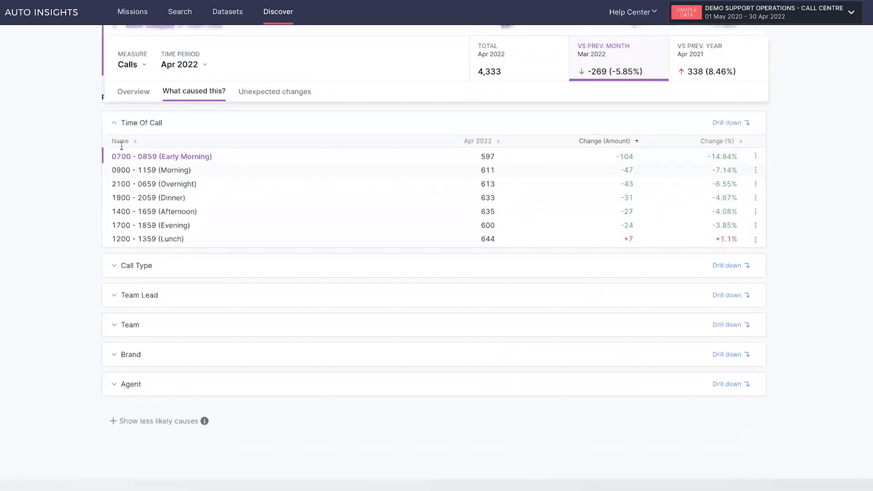
{"action": "left_click", "coordinate": [135, 190]}
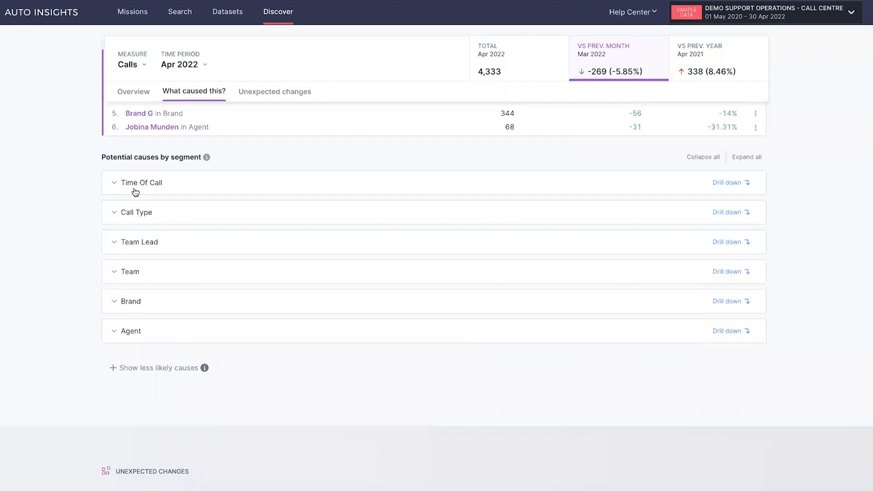
Extend the date range of the Overview chart back so that it starts at Sep 2020.
{"action": "scroll", "coordinate": [134, 188], "scroll_direction": "up", "scroll_amount": 10}
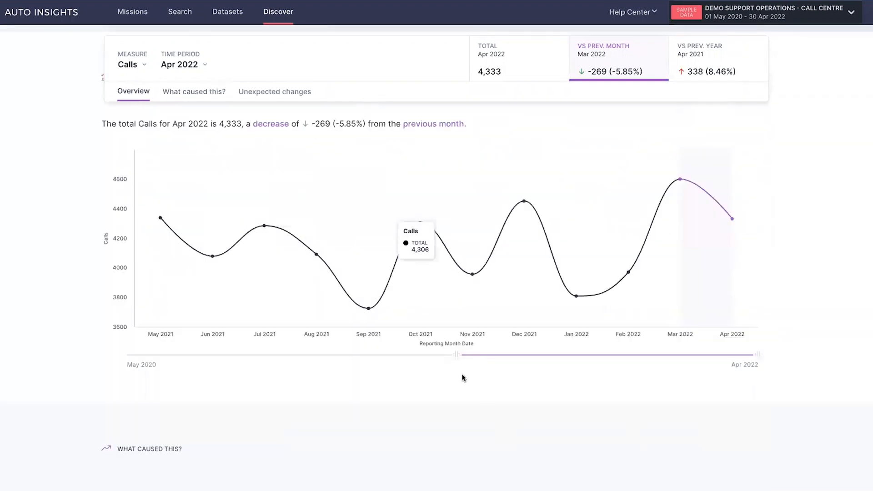
{"action": "left_click_drag", "start_coordinate": [446, 354], "coordinate": [223, 384]}
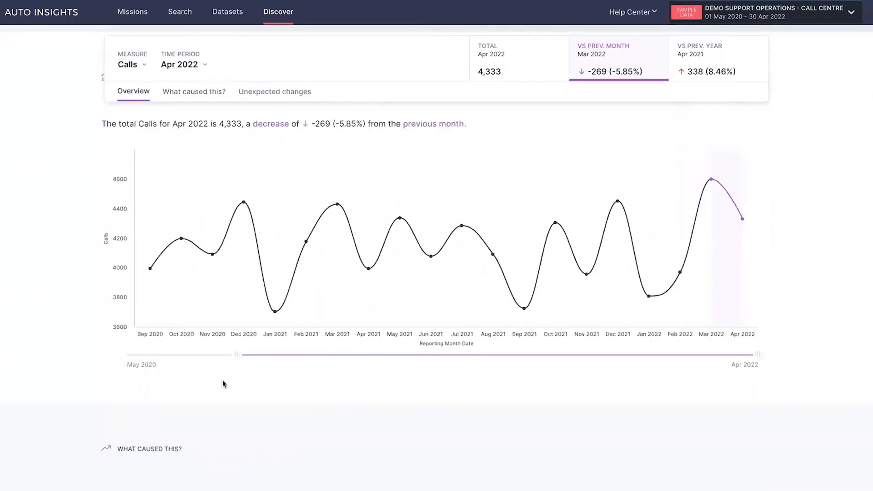
{"action": "scroll", "coordinate": [449, 335], "scroll_direction": "down", "scroll_amount": 1}
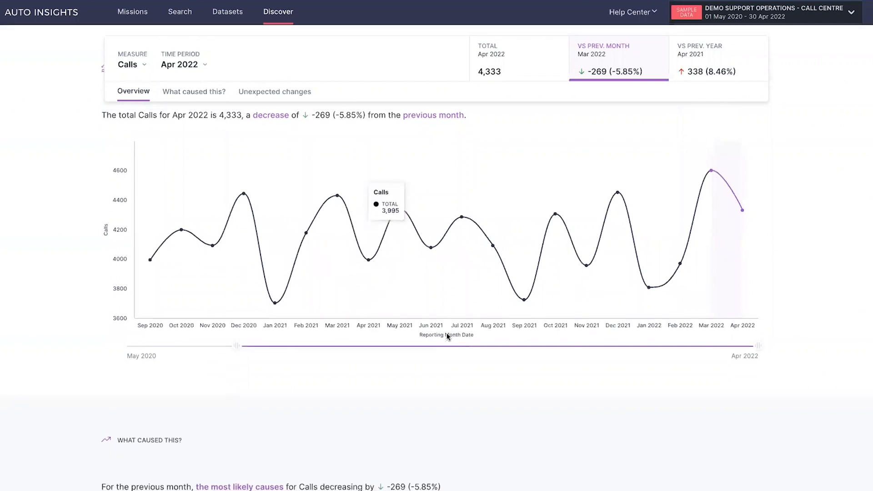
Look through the period types offered in the time period picker and close the picker.
{"action": "scroll", "coordinate": [448, 335], "scroll_direction": "up", "scroll_amount": 3}
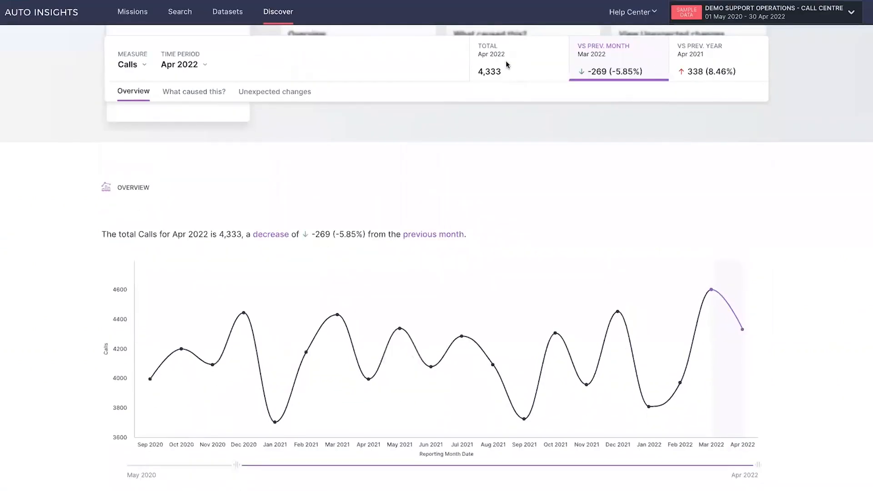
{"action": "left_click", "coordinate": [201, 67]}
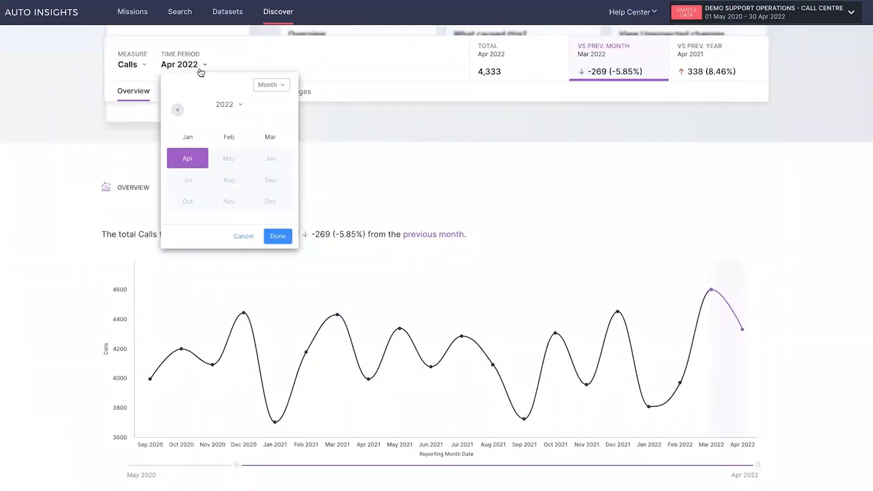
{"action": "left_click", "coordinate": [283, 85]}
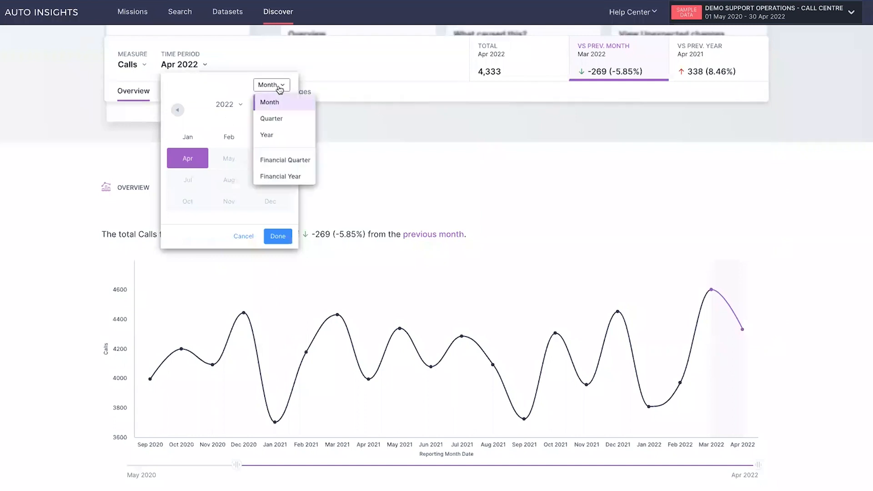
{"action": "left_click", "coordinate": [283, 86]}
{"action": "left_click", "coordinate": [496, 61]}
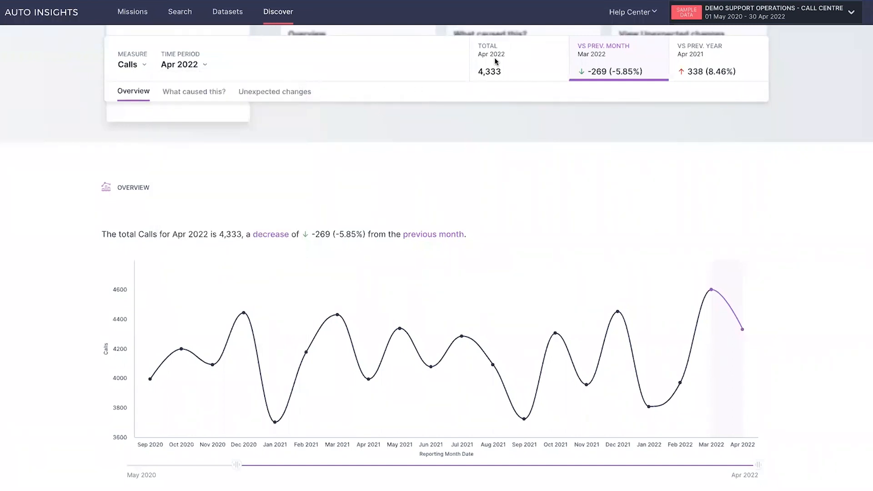
{"action": "left_click", "coordinate": [203, 68]}
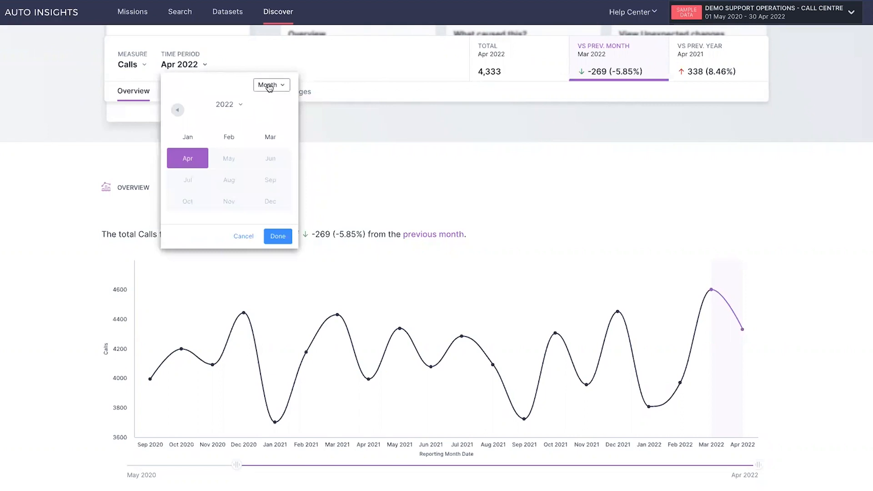
{"action": "left_click", "coordinate": [269, 86]}
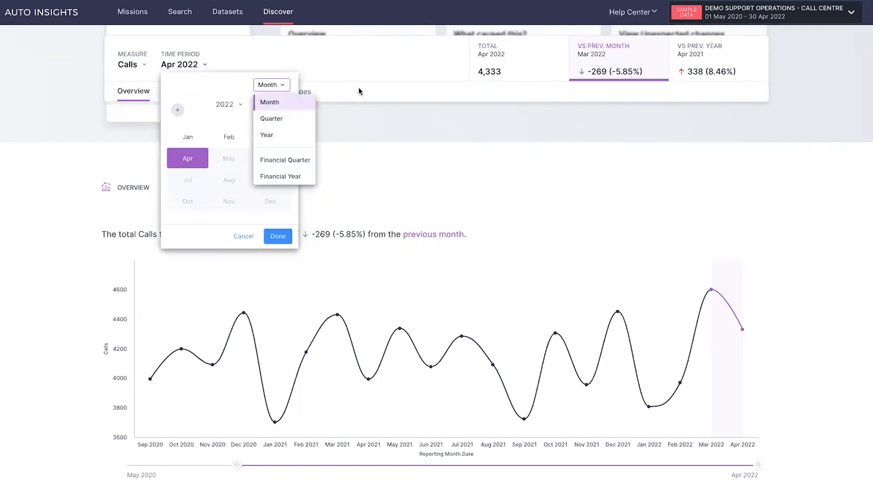
{"action": "left_click", "coordinate": [399, 85]}
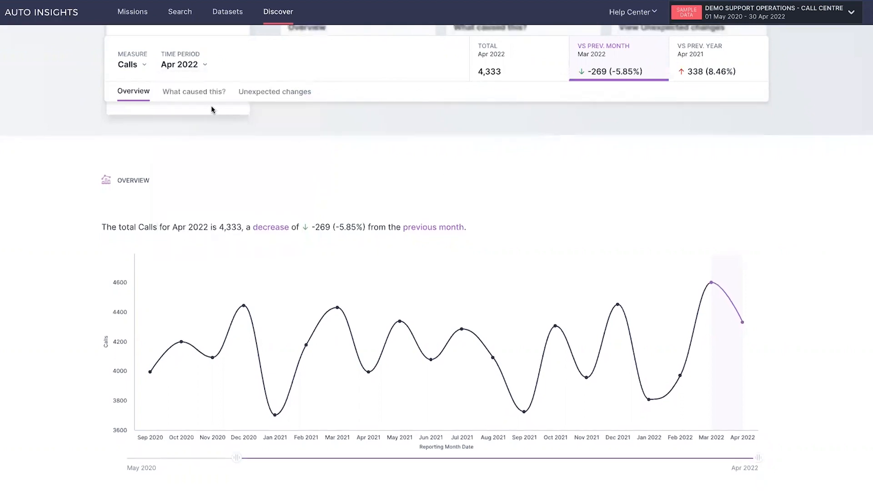
Go to the What caused this? section and review the most likely causes and segment list.
{"action": "left_click", "coordinate": [201, 93]}
{"action": "scroll", "coordinate": [240, 273], "scroll_direction": "up", "scroll_amount": 1}
{"action": "scroll", "coordinate": [240, 273], "scroll_direction": "down", "scroll_amount": 1}
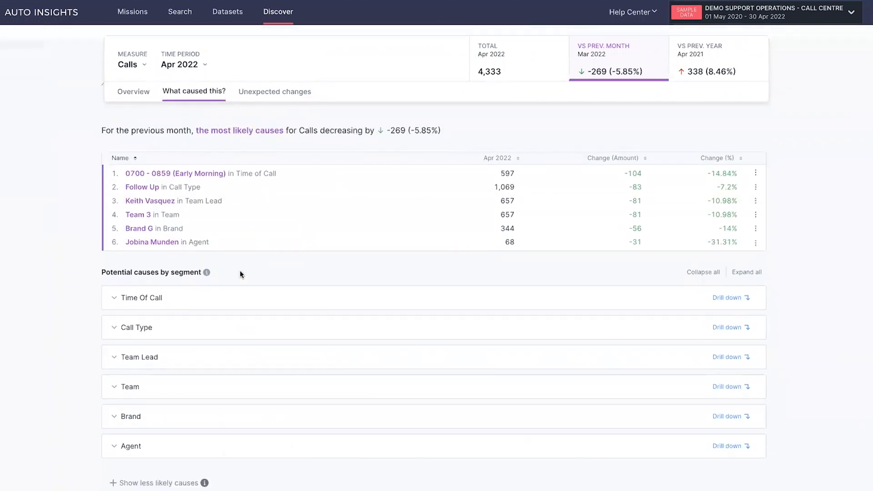
{"action": "scroll", "coordinate": [164, 202], "scroll_direction": "up", "scroll_amount": 1}
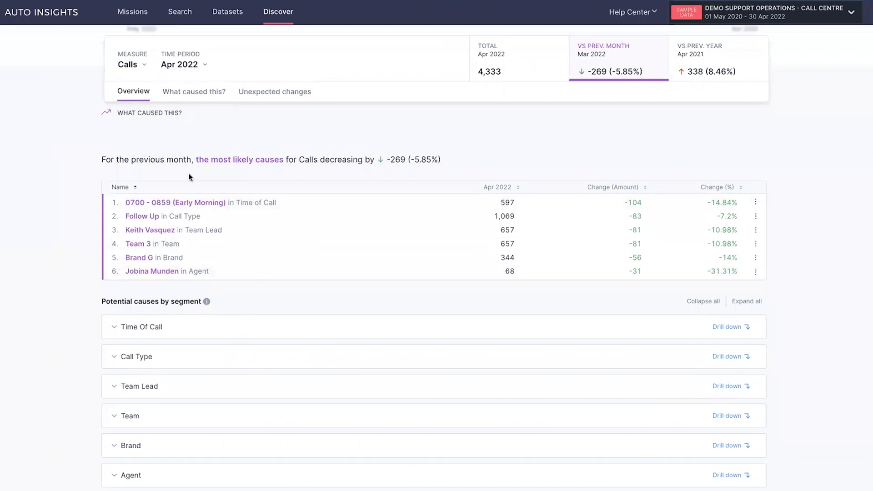
{"action": "scroll", "coordinate": [149, 119], "scroll_direction": "up", "scroll_amount": 1}
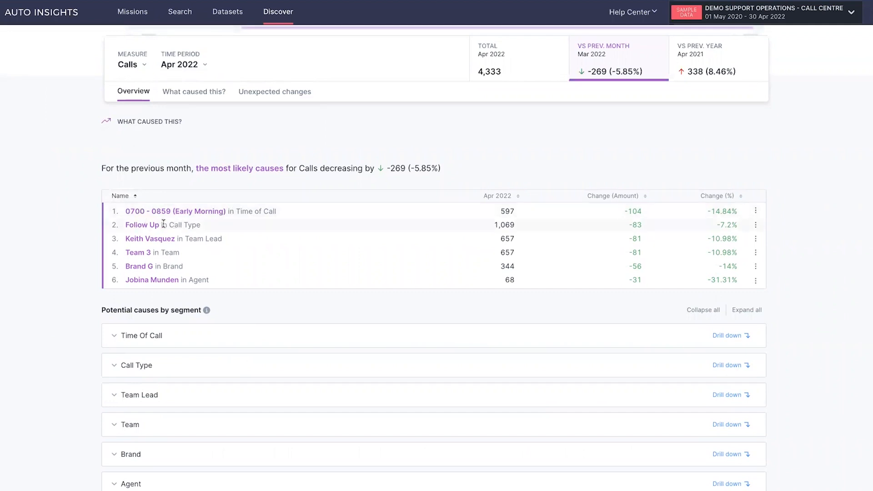
{"action": "left_click_drag", "start_coordinate": [163, 223], "coordinate": [176, 224]}
{"action": "scroll", "coordinate": [208, 311], "scroll_direction": "down", "scroll_amount": 1}
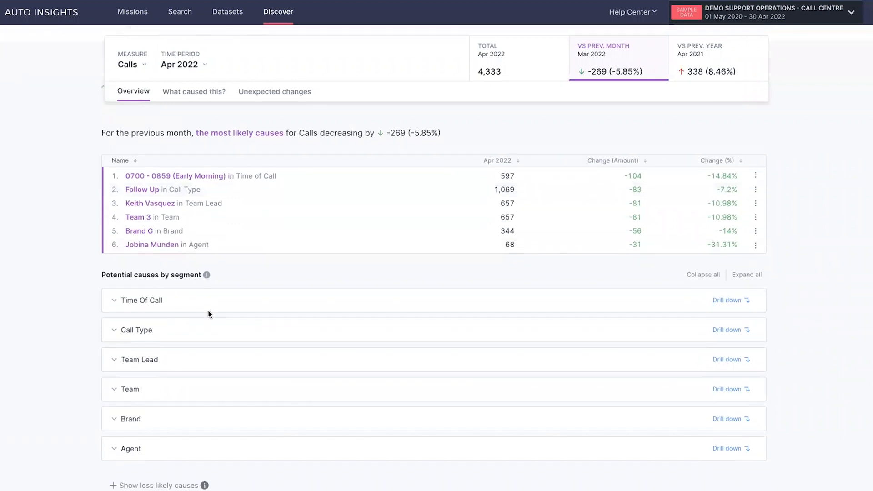
Expand the Time Of Call segment and review its changes by time slot.
{"action": "left_click", "coordinate": [178, 302]}
{"action": "scroll", "coordinate": [178, 302], "scroll_direction": "down", "scroll_amount": 1}
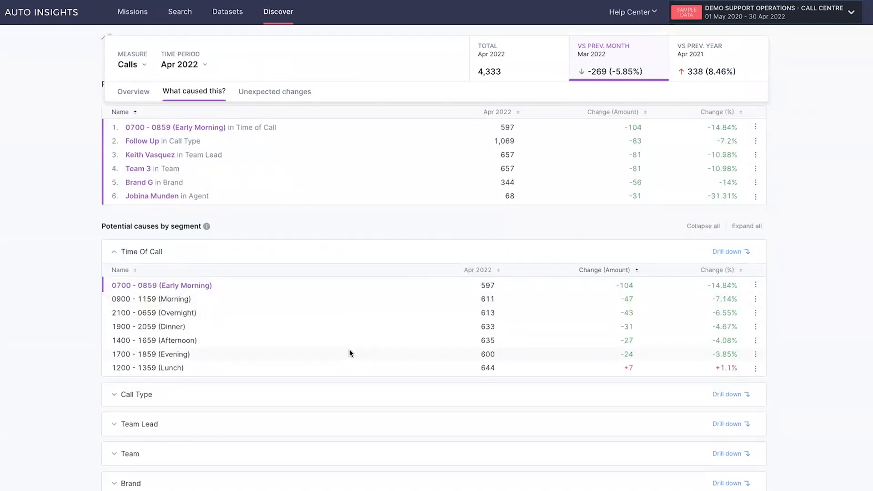
{"action": "scroll", "coordinate": [350, 353], "scroll_direction": "down", "scroll_amount": 1}
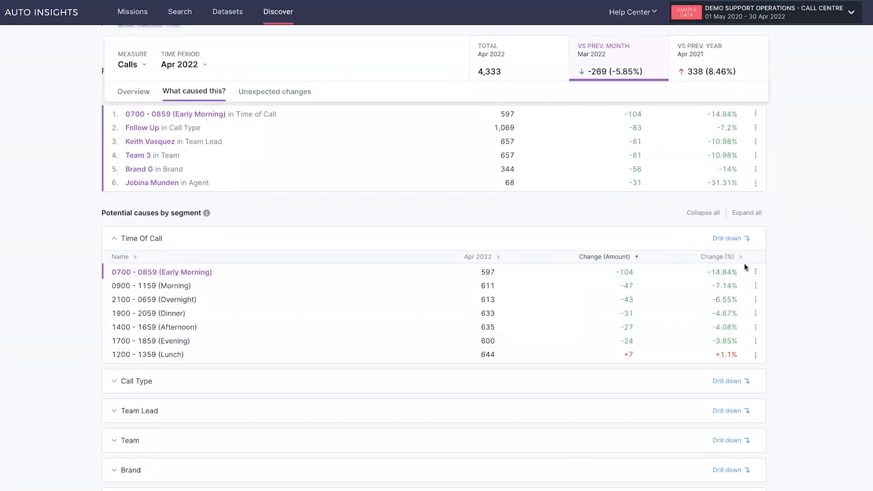
Expand the Agent and Brand segments to review their potential causes.
{"action": "scroll", "coordinate": [710, 324], "scroll_direction": "down", "scroll_amount": 6}
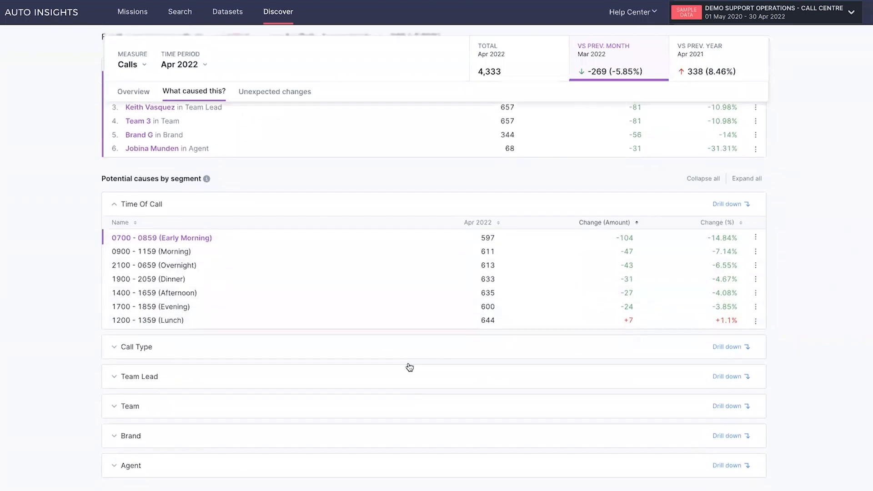
{"action": "left_click", "coordinate": [119, 423]}
{"action": "left_click", "coordinate": [121, 421]}
{"action": "scroll", "coordinate": [121, 421], "scroll_direction": "down", "scroll_amount": 1}
{"action": "left_click", "coordinate": [121, 400]}
{"action": "scroll", "coordinate": [121, 400], "scroll_direction": "down", "scroll_amount": 3}
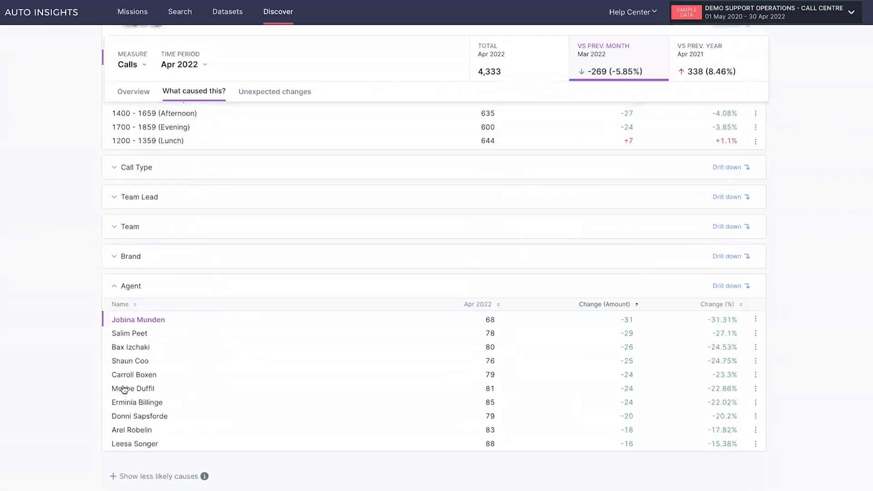
{"action": "scroll", "coordinate": [130, 332], "scroll_direction": "down", "scroll_amount": 1}
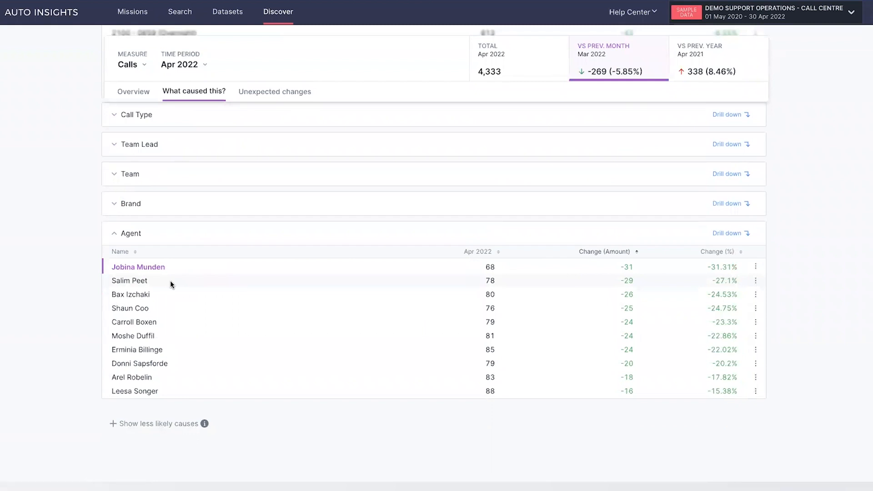
{"action": "left_click", "coordinate": [312, 211]}
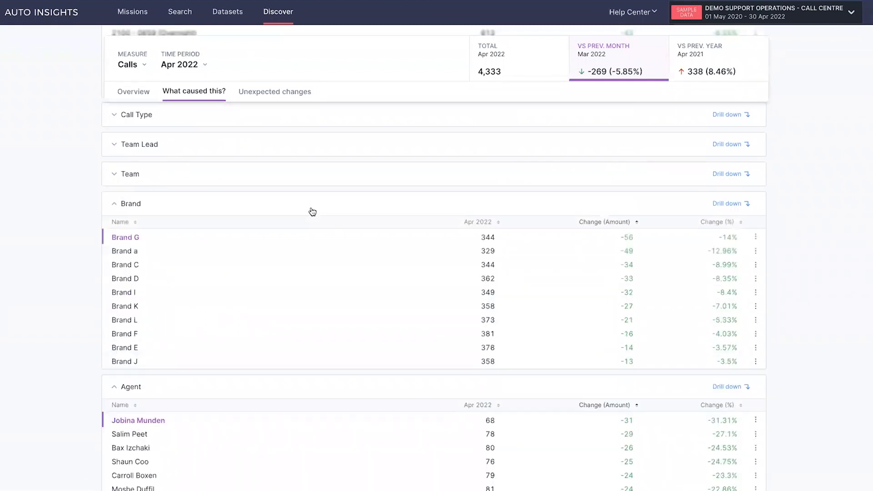
{"action": "scroll", "coordinate": [313, 211], "scroll_direction": "up", "scroll_amount": 10}
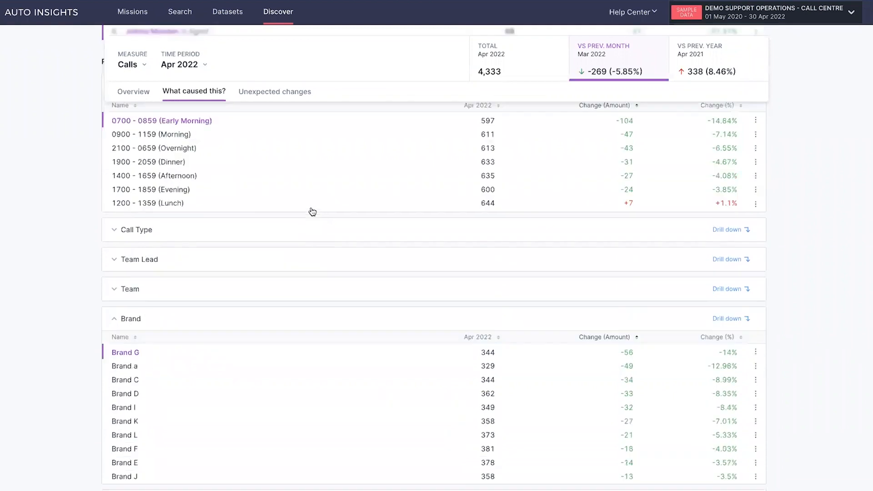
Search for more insights on Calls and apply the Calls measure from the Demo Support Operations - Call Centre dataset.
{"action": "scroll", "coordinate": [312, 211], "scroll_direction": "up", "scroll_amount": 10}
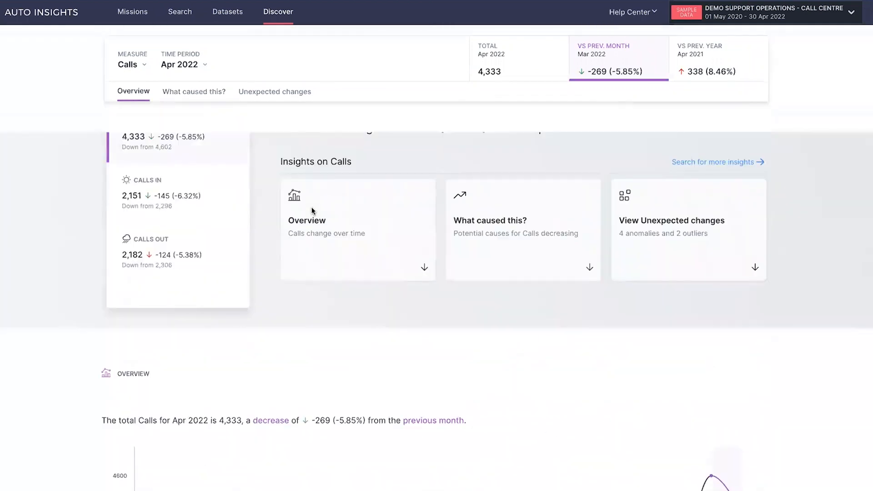
{"action": "left_click", "coordinate": [728, 176]}
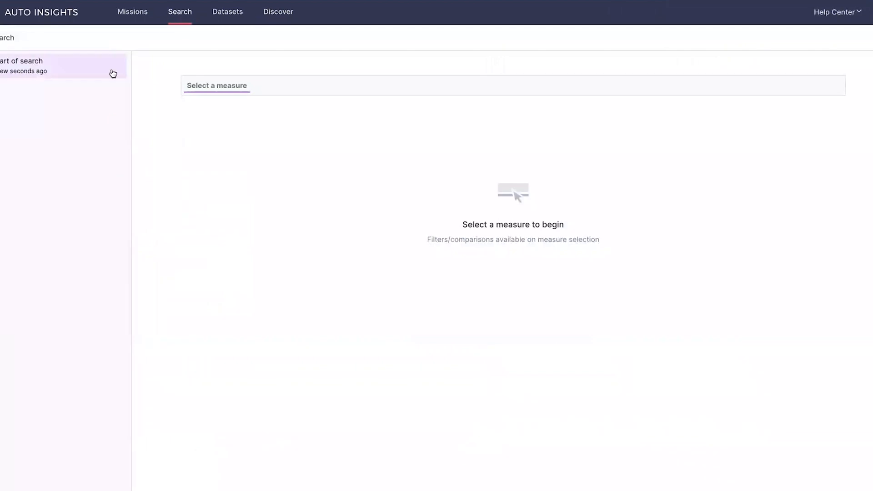
{"action": "left_click", "coordinate": [239, 87]}
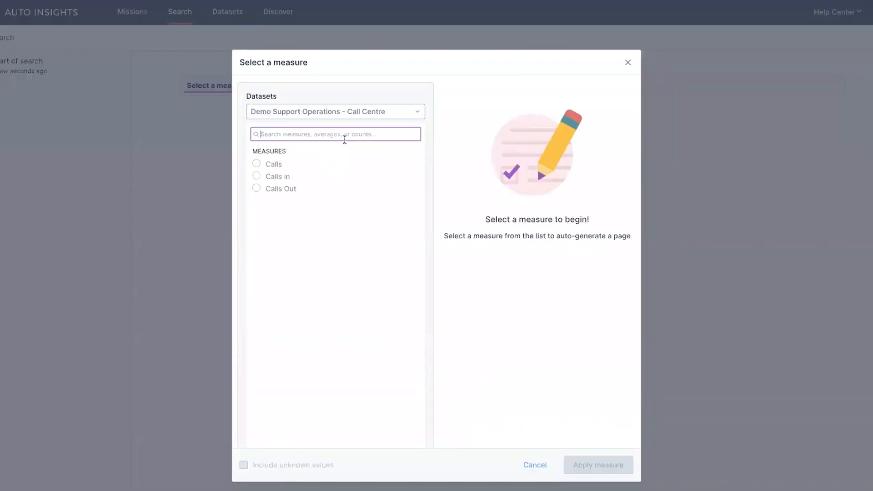
{"action": "left_click", "coordinate": [274, 166]}
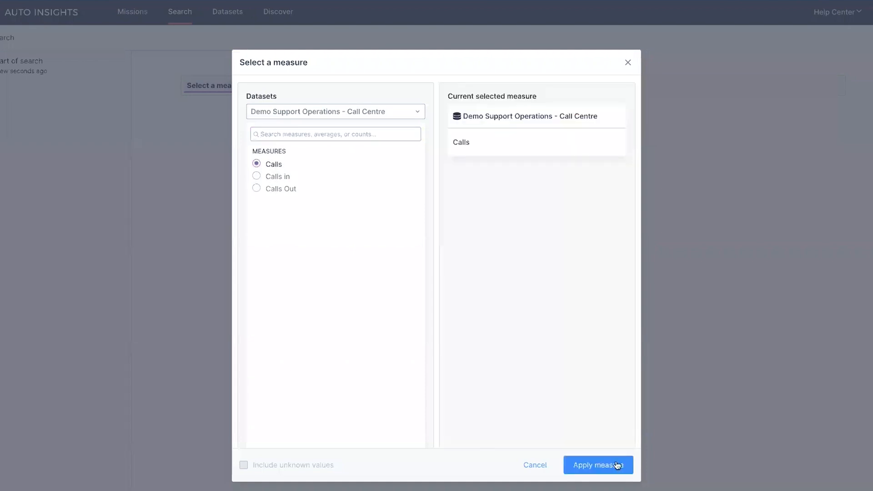
{"action": "left_click", "coordinate": [619, 465]}
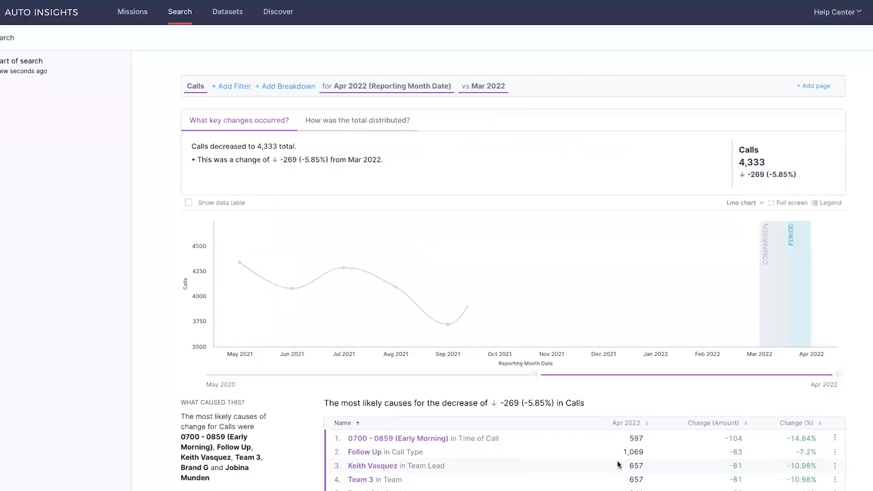
Review the most likely causes of the change in Calls and expand the Call Type segment.
{"action": "scroll", "coordinate": [617, 462], "scroll_direction": "down", "scroll_amount": 8}
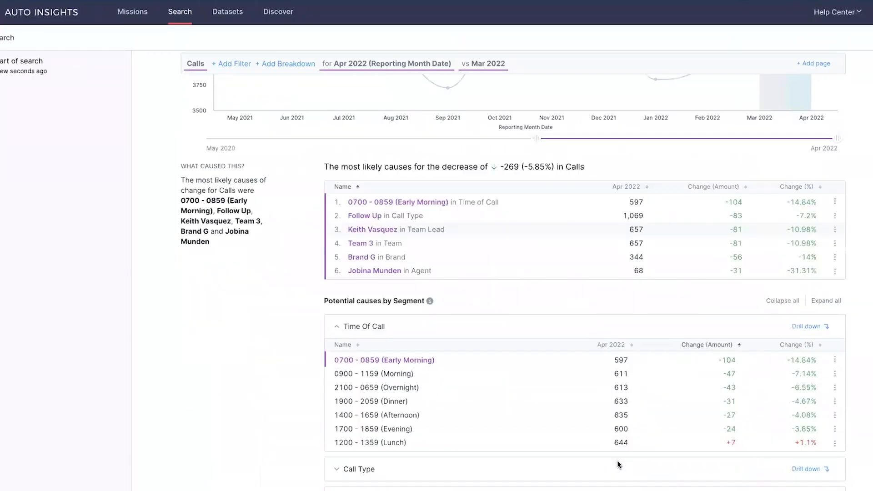
{"action": "left_click", "coordinate": [366, 354]}
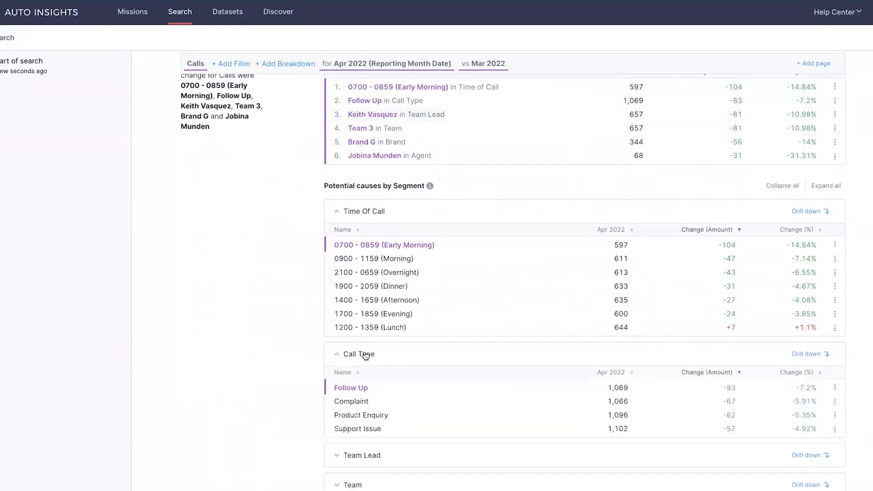
{"action": "scroll", "coordinate": [366, 356], "scroll_direction": "up", "scroll_amount": 3}
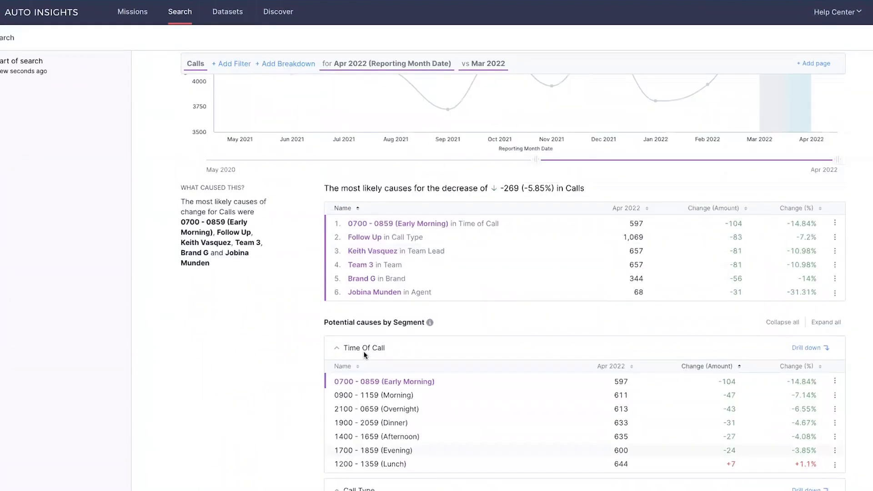
{"action": "scroll", "coordinate": [364, 351], "scroll_direction": "up", "scroll_amount": 5}
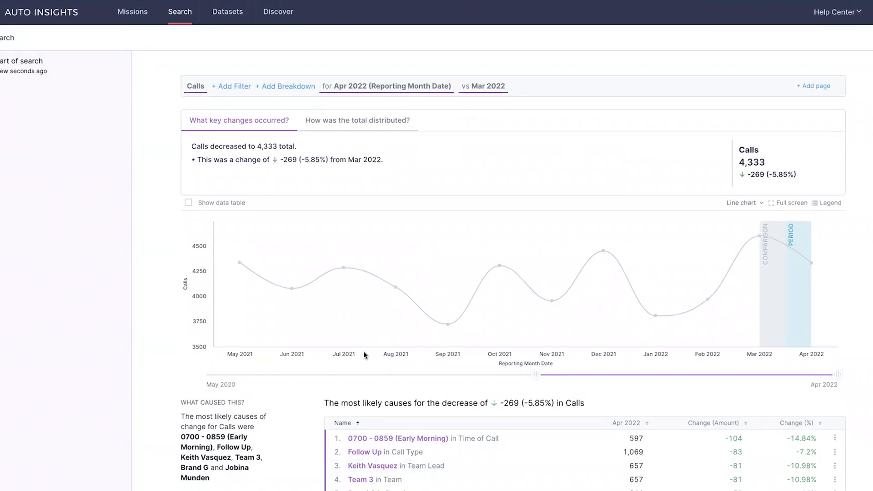
Add the Calls search page to the existing mission Segment Breakdown 2022-12-08 at 00:49:44 and close the mission list.
{"action": "left_click", "coordinate": [807, 88]}
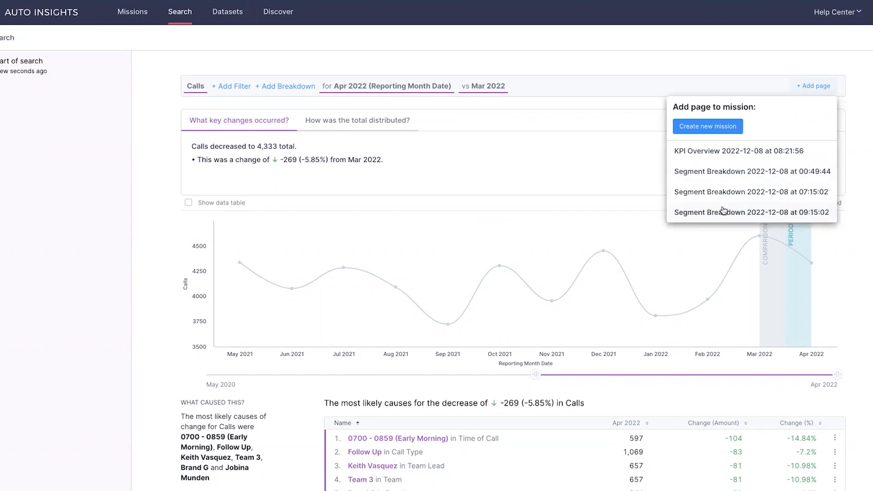
{"action": "left_click", "coordinate": [733, 177]}
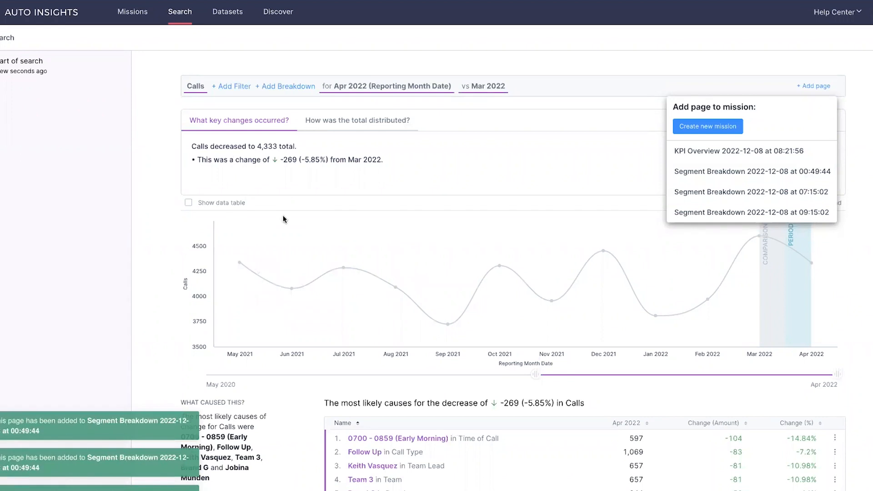
{"action": "scroll", "coordinate": [342, 279], "scroll_direction": "down", "scroll_amount": 10}
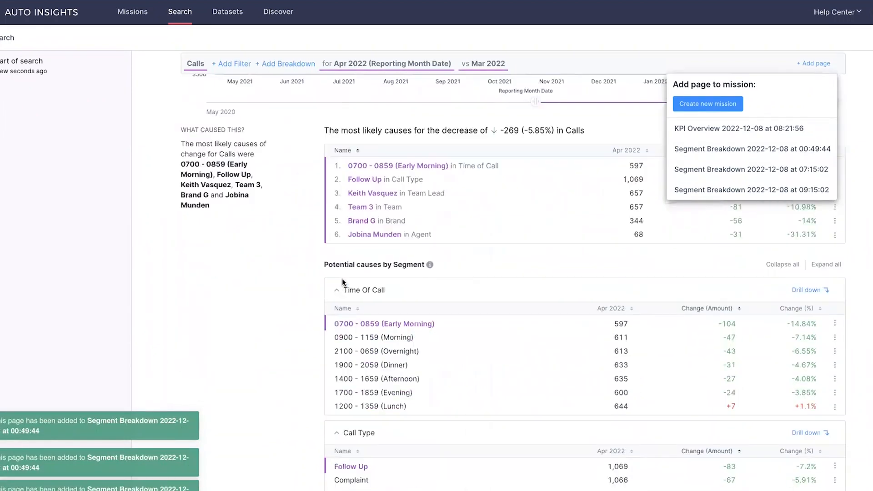
{"action": "scroll", "coordinate": [344, 282], "scroll_direction": "up", "scroll_amount": 3}
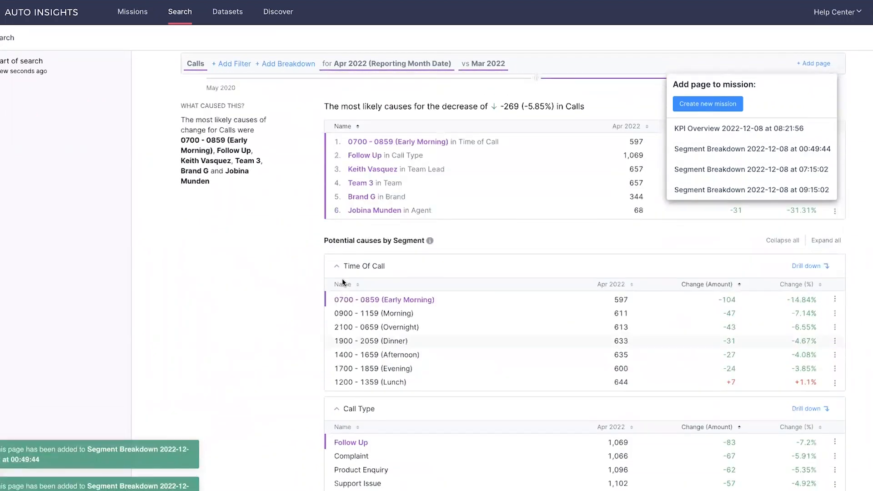
{"action": "scroll", "coordinate": [343, 282], "scroll_direction": "up", "scroll_amount": 5}
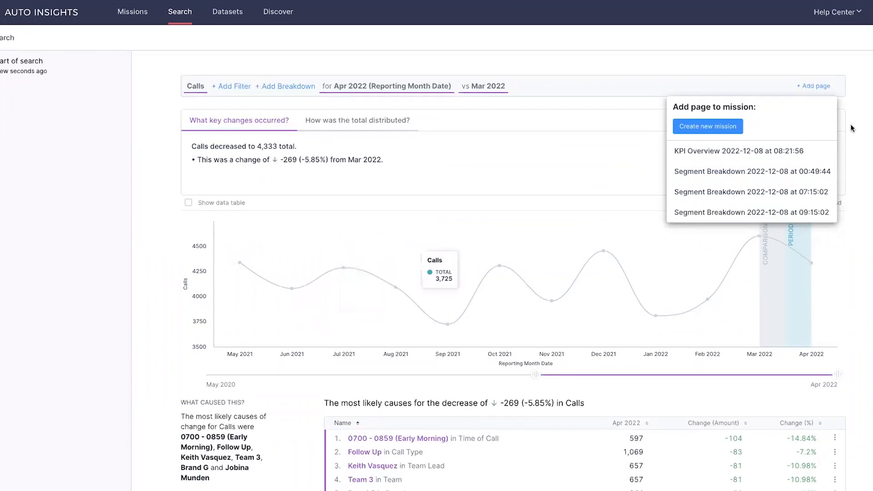
{"action": "left_click", "coordinate": [832, 42]}
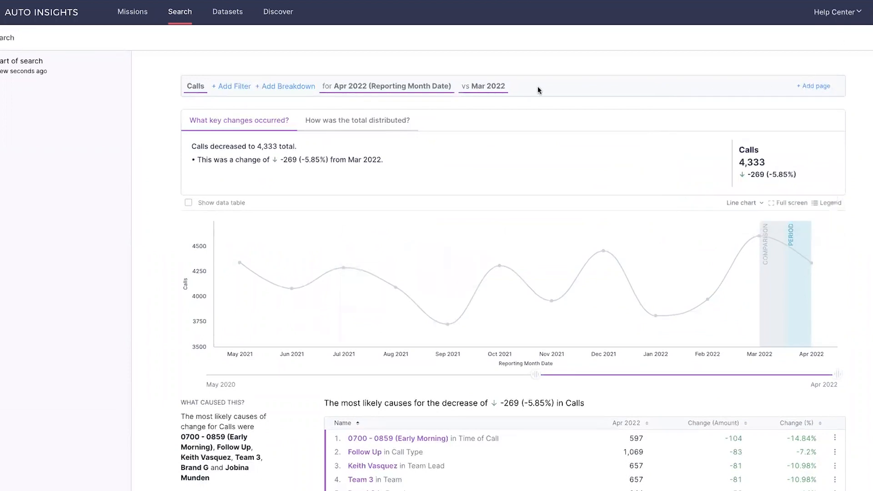
Create a mission from the KPI Overview template with the Demo Support Operations - Call Centre dataset.
{"action": "left_click", "coordinate": [134, 12]}
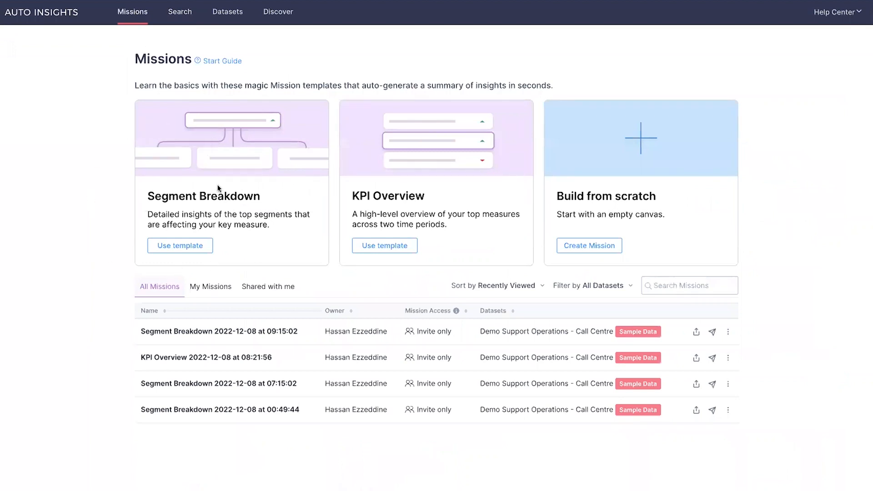
{"action": "left_click", "coordinate": [377, 248]}
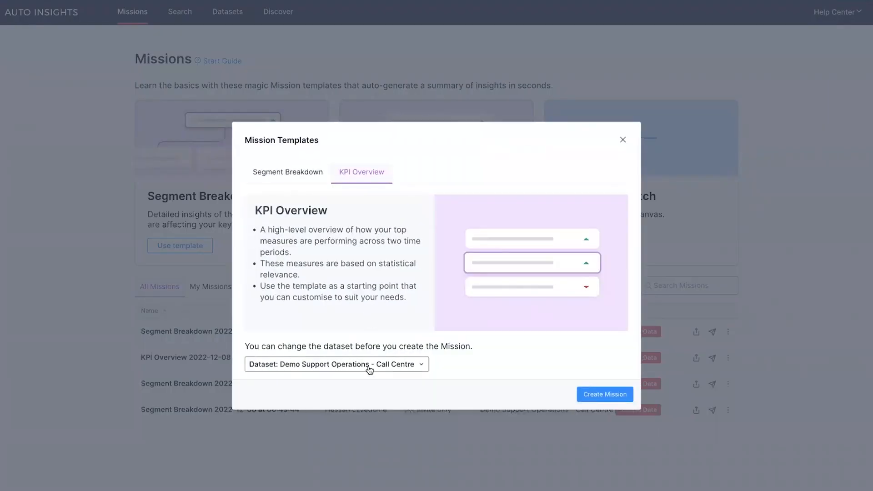
{"action": "left_click", "coordinate": [367, 366]}
{"action": "left_click", "coordinate": [369, 446]}
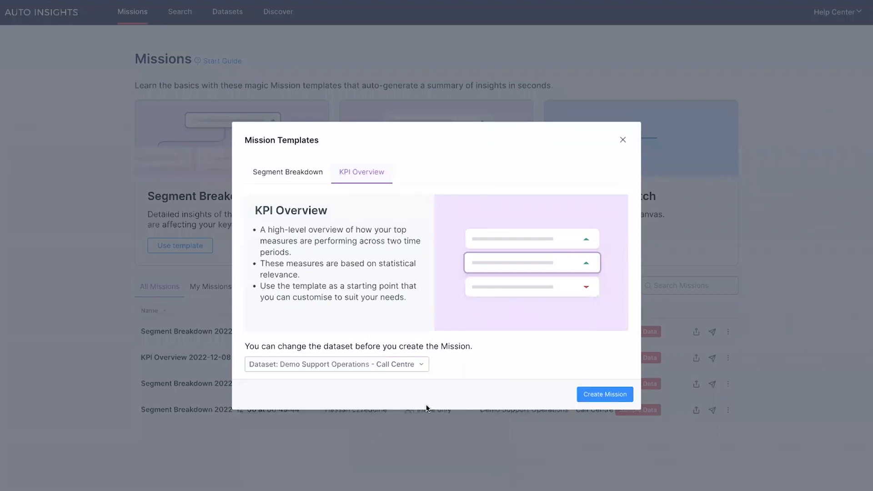
{"action": "left_click", "coordinate": [590, 401]}
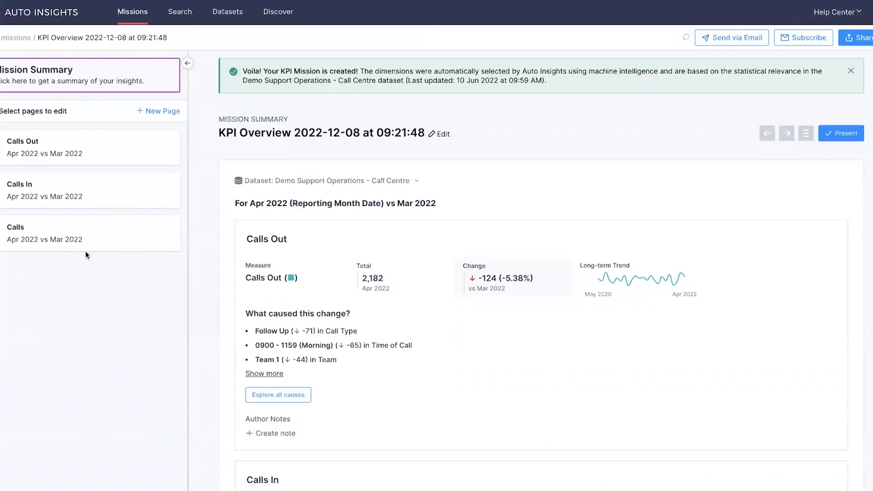
Review the Calls Out and Calls In sections of the KPI Overview mission summary.
{"action": "scroll", "coordinate": [411, 331], "scroll_direction": "down", "scroll_amount": 1}
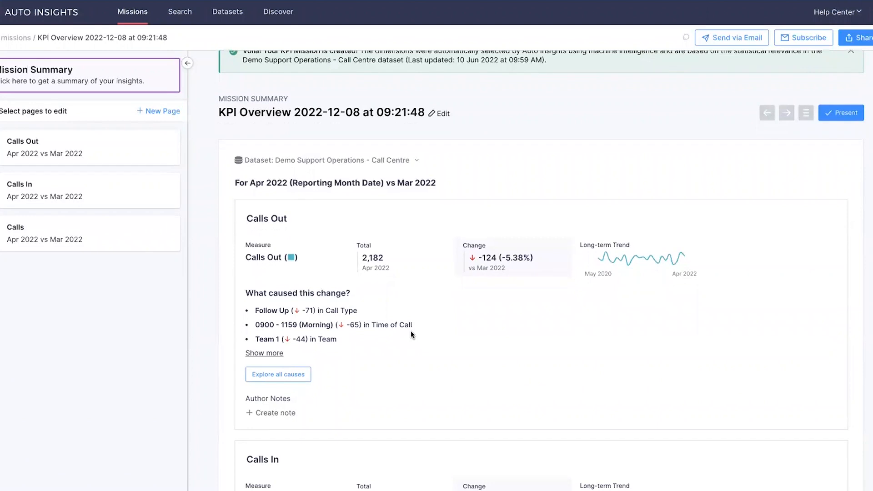
{"action": "mouse_move", "coordinate": [121, 177]}
{"action": "scroll", "coordinate": [351, 314], "scroll_direction": "down", "scroll_amount": 1}
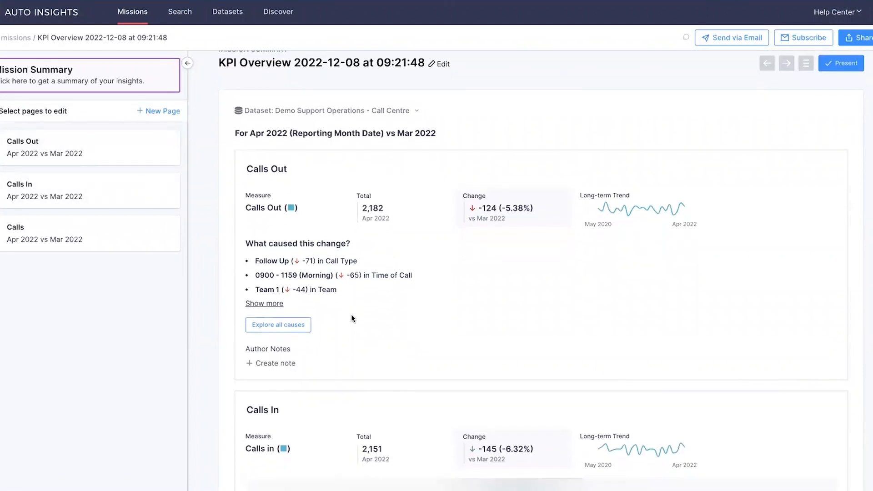
{"action": "scroll", "coordinate": [351, 314], "scroll_direction": "down", "scroll_amount": 5}
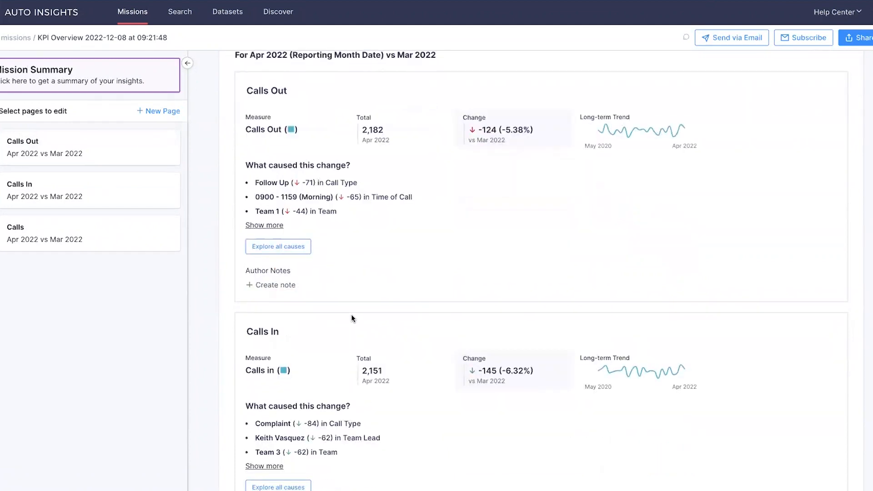
{"action": "scroll", "coordinate": [351, 315], "scroll_direction": "up", "scroll_amount": 3}
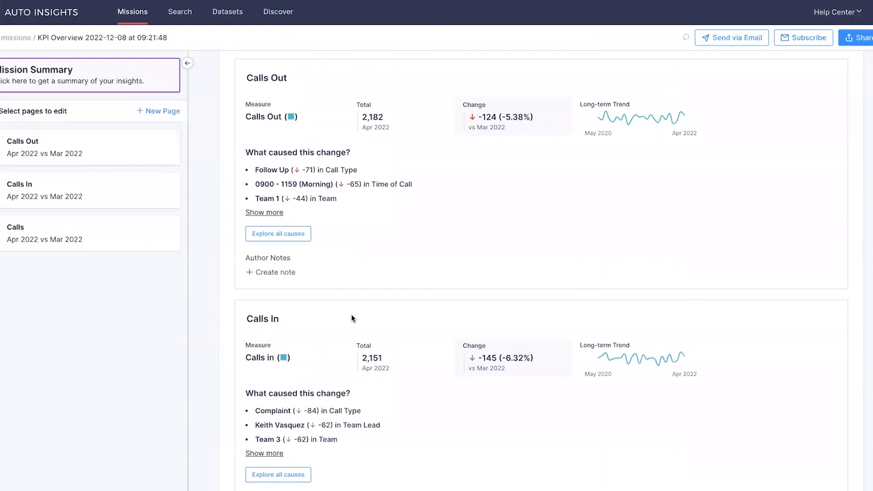
{"action": "scroll", "coordinate": [370, 145], "scroll_direction": "up", "scroll_amount": 1}
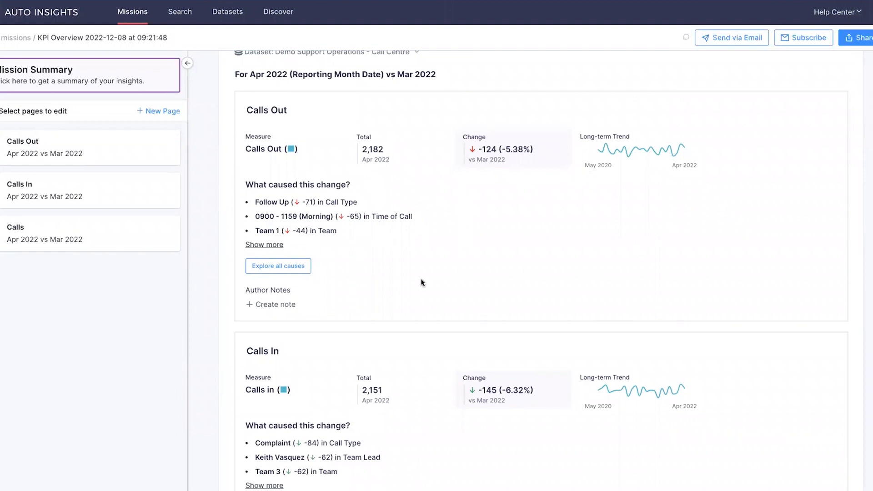
Show the full list of causes for the Calls Out change, then collapse it again.
{"action": "left_click", "coordinate": [269, 246]}
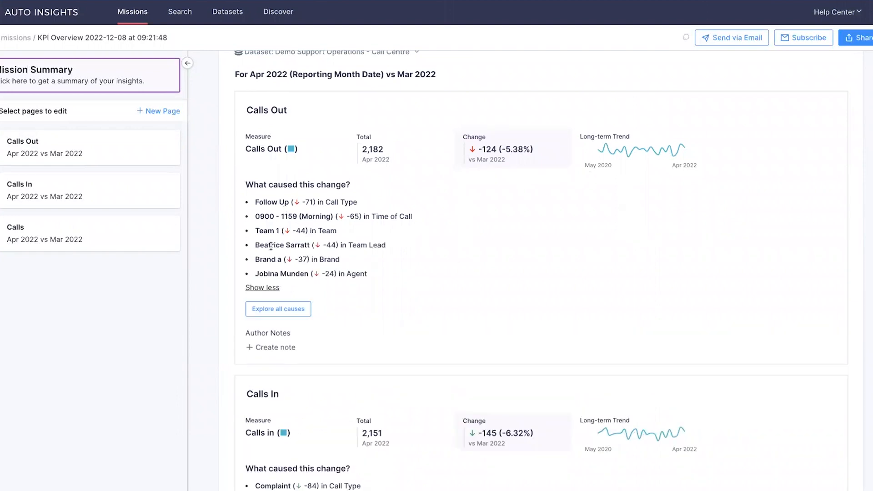
{"action": "left_click", "coordinate": [275, 290]}
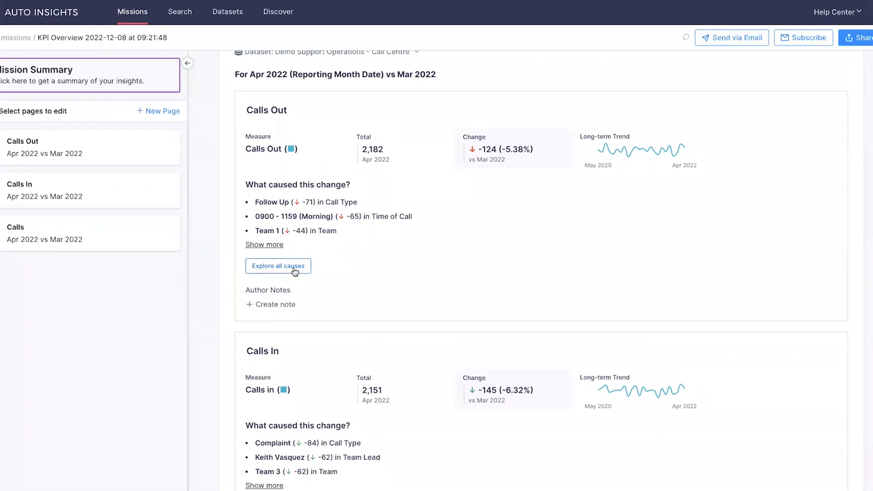
{"action": "scroll", "coordinate": [300, 278], "scroll_direction": "up", "scroll_amount": 1}
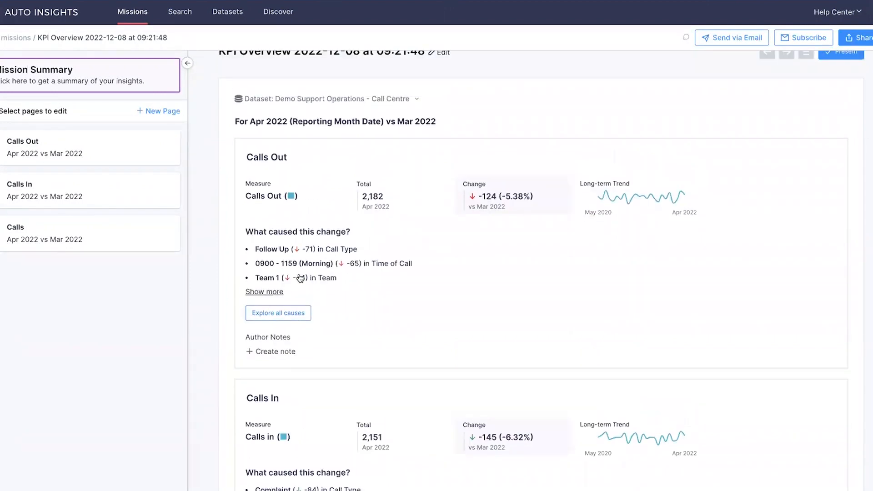
{"action": "scroll", "coordinate": [342, 295], "scroll_direction": "up", "scroll_amount": 2}
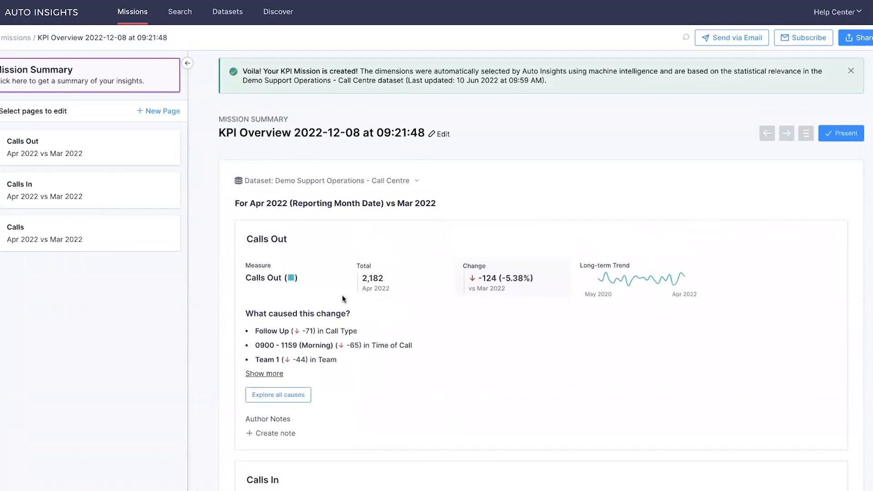
Examine the totals, changes and causes in the mission summary from Calls Out down to Calls.
{"action": "scroll", "coordinate": [343, 298], "scroll_direction": "down", "scroll_amount": 7}
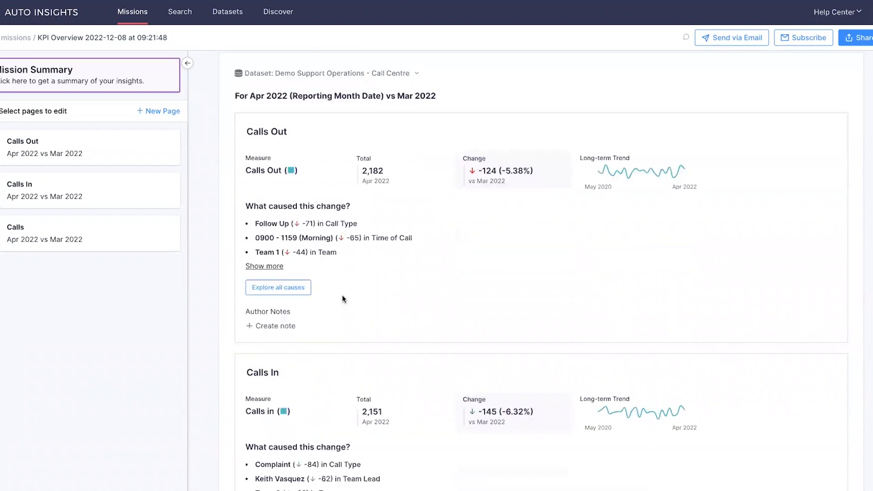
{"action": "scroll", "coordinate": [342, 298], "scroll_direction": "down", "scroll_amount": 3}
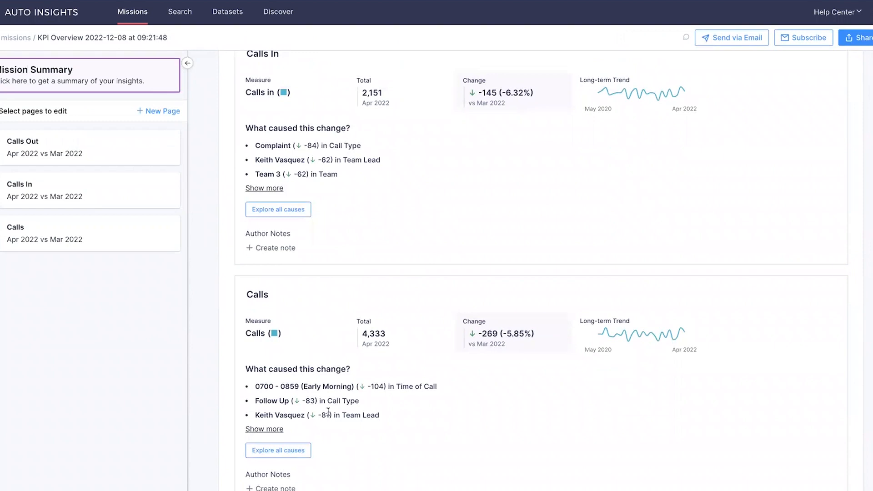
{"action": "scroll", "coordinate": [691, 141], "scroll_direction": "up", "scroll_amount": 8}
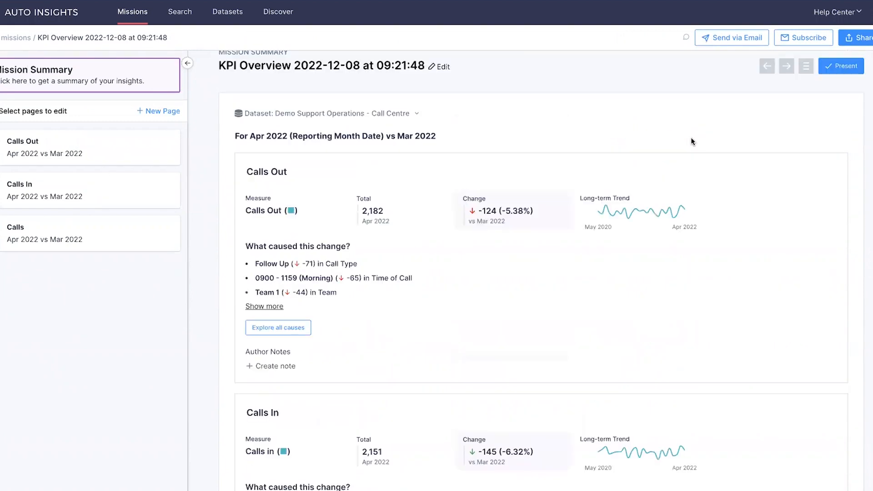
{"action": "scroll", "coordinate": [691, 141], "scroll_direction": "up", "scroll_amount": 2}
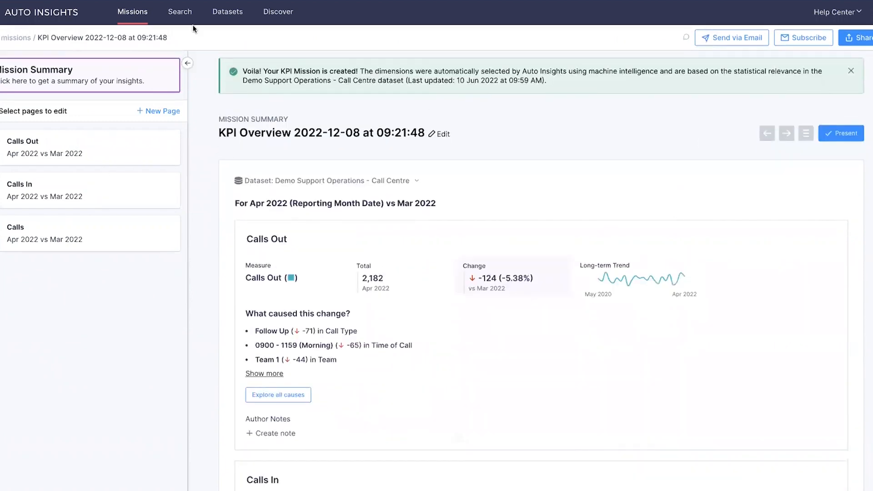
Build a mission from scratch with the Calls Out and Calls in measures of the Demo Support Operations - Call Centre dataset.
{"action": "left_click", "coordinate": [133, 14]}
{"action": "right_click", "coordinate": [592, 242]}
{"action": "left_click", "coordinate": [583, 246]}
{"action": "left_click", "coordinate": [581, 246]}
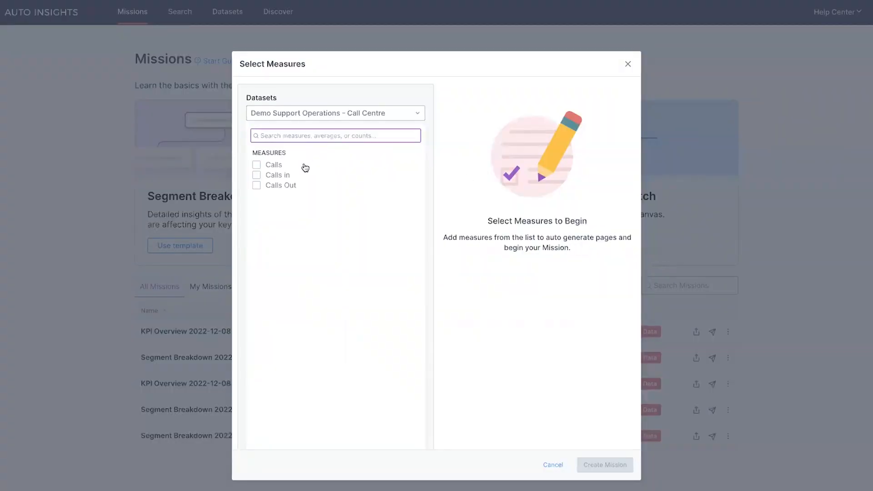
{"action": "left_click", "coordinate": [272, 166]}
{"action": "left_click", "coordinate": [274, 176]}
{"action": "left_click", "coordinate": [274, 186]}
{"action": "left_click", "coordinate": [275, 176]}
{"action": "left_click", "coordinate": [273, 165]}
{"action": "left_click", "coordinate": [269, 175]}
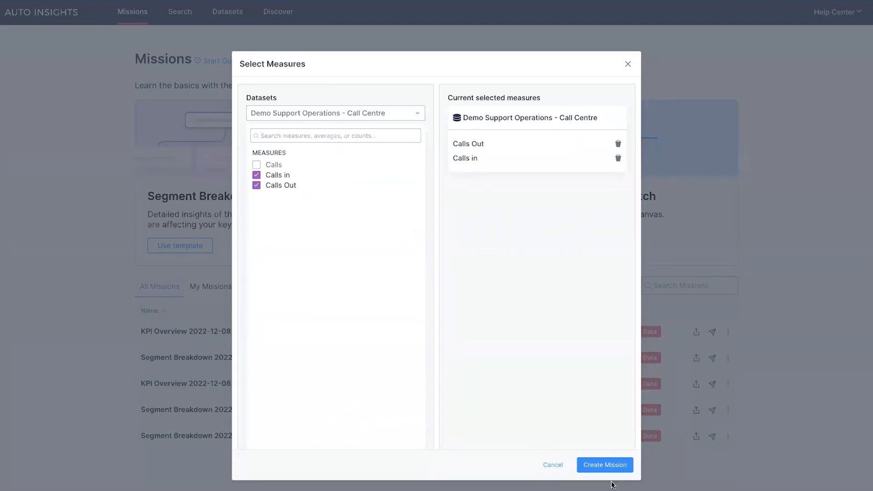
{"action": "left_click", "coordinate": [615, 466]}
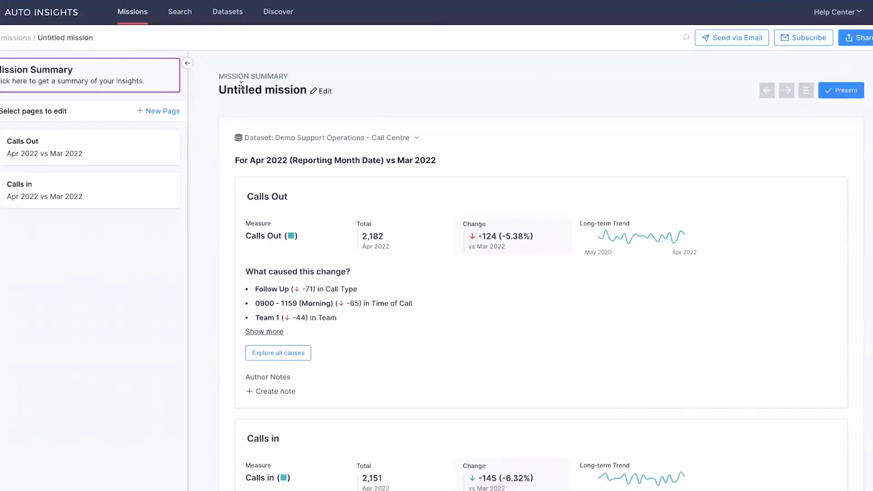
Explore all causes of the Calls Out change, collapsing every segment and expanding only Call Type.
{"action": "scroll", "coordinate": [318, 250], "scroll_direction": "down", "scroll_amount": 1}
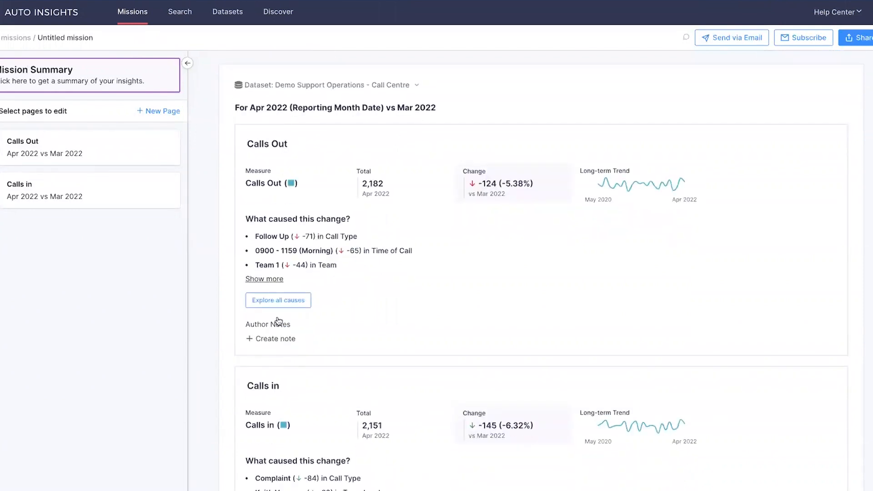
{"action": "left_click", "coordinate": [270, 298]}
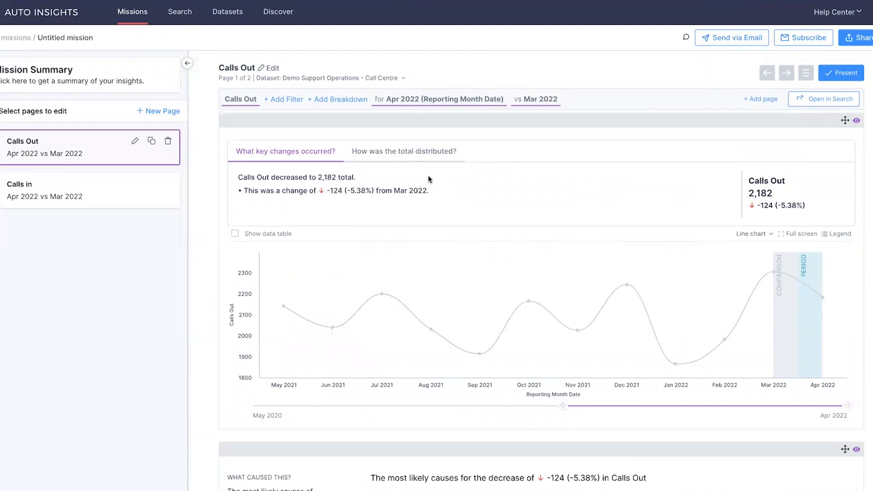
{"action": "scroll", "coordinate": [399, 155], "scroll_direction": "down", "scroll_amount": 2}
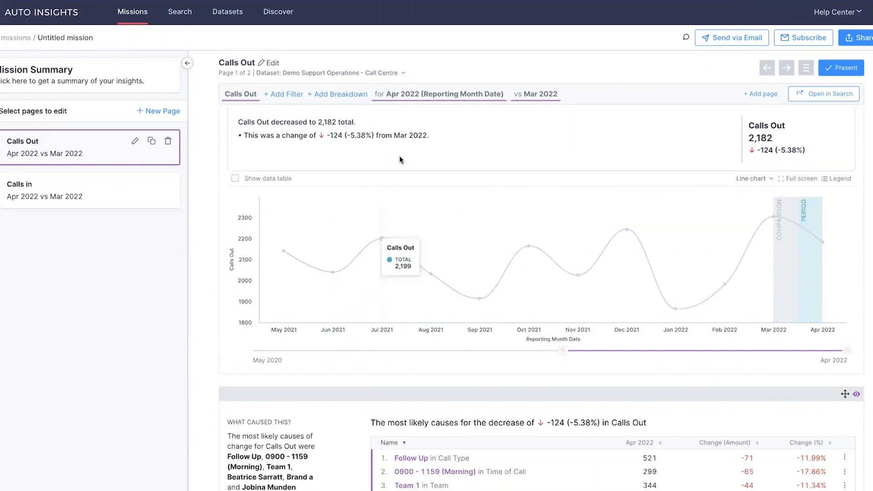
{"action": "scroll", "coordinate": [399, 155], "scroll_direction": "down", "scroll_amount": 7}
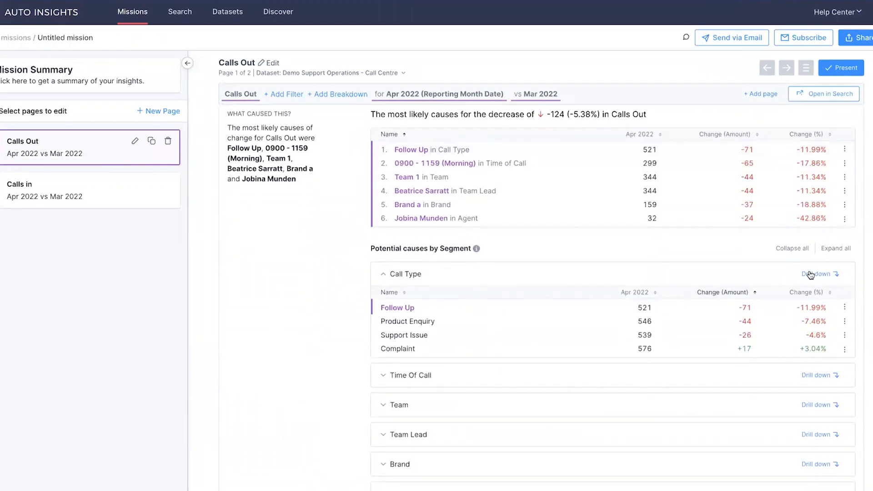
{"action": "left_click", "coordinate": [794, 249]}
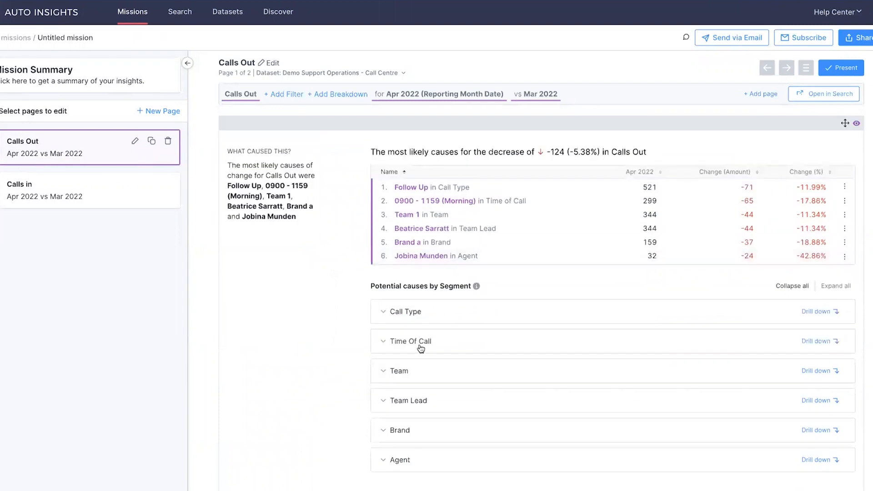
{"action": "left_click", "coordinate": [390, 311]}
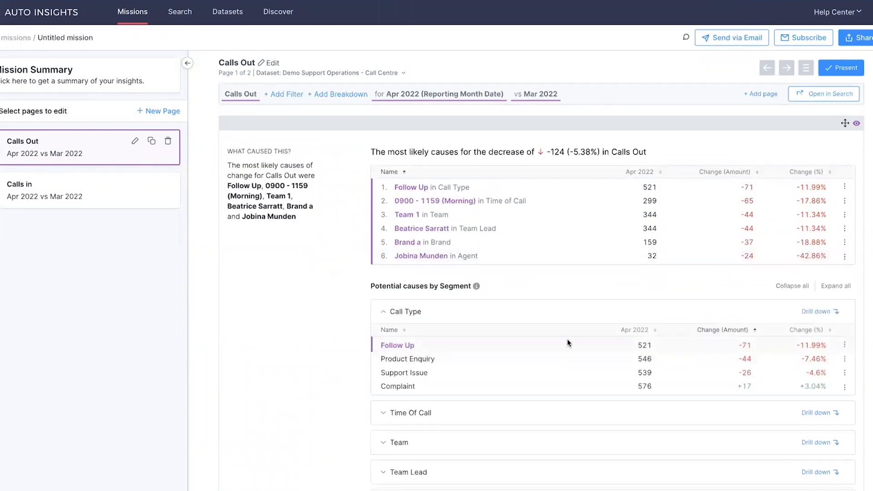
Move the What Caused This section above the Calls Out chart section on the page.
{"action": "left_click_drag", "start_coordinate": [844, 124], "coordinate": [775, 267]}
{"action": "scroll", "coordinate": [803, 212], "scroll_direction": "up", "scroll_amount": 3}
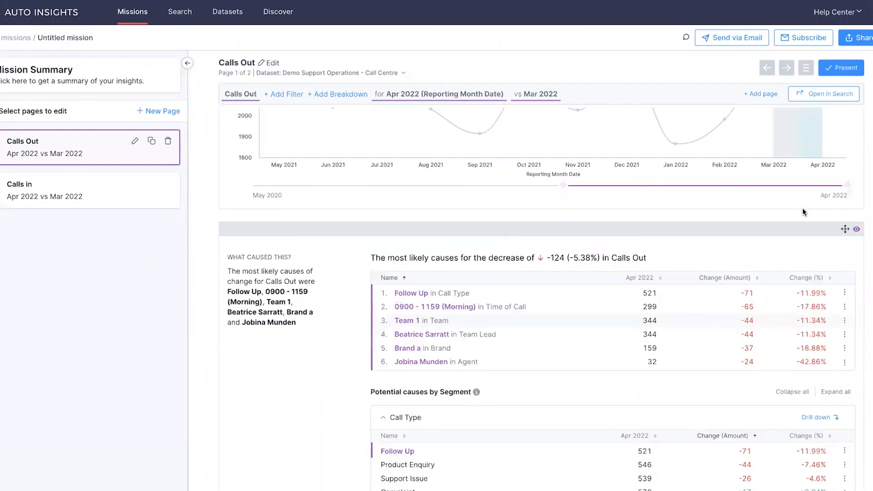
{"action": "scroll", "coordinate": [803, 212], "scroll_direction": "up", "scroll_amount": 2}
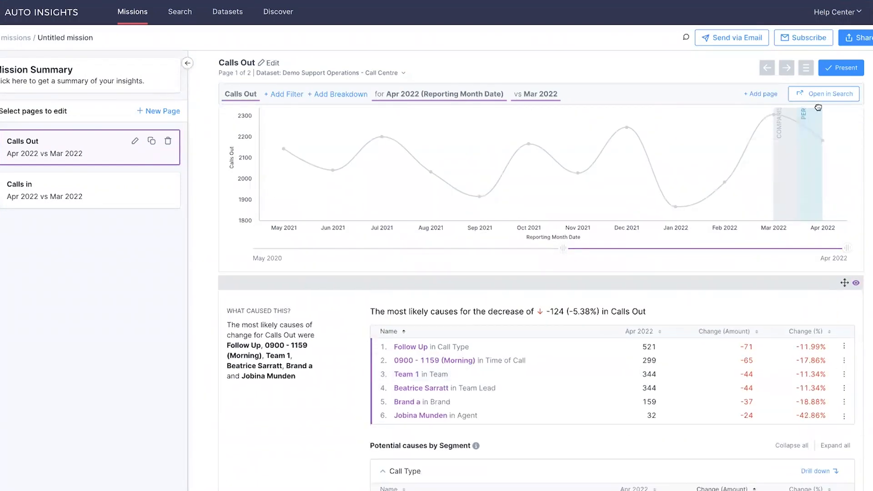
{"action": "scroll", "coordinate": [620, 304], "scroll_direction": "down", "scroll_amount": 5}
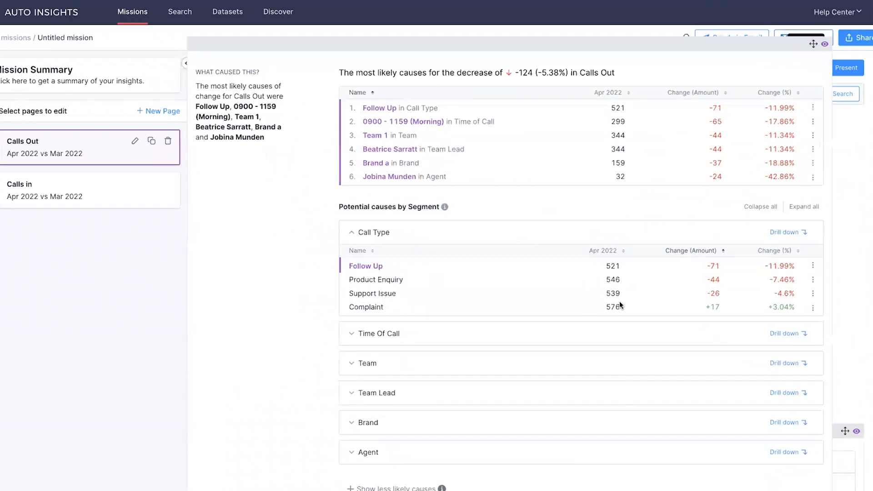
{"action": "scroll", "coordinate": [620, 304], "scroll_direction": "up", "scroll_amount": 3}
{"action": "scroll", "coordinate": [619, 304], "scroll_direction": "down", "scroll_amount": 9}
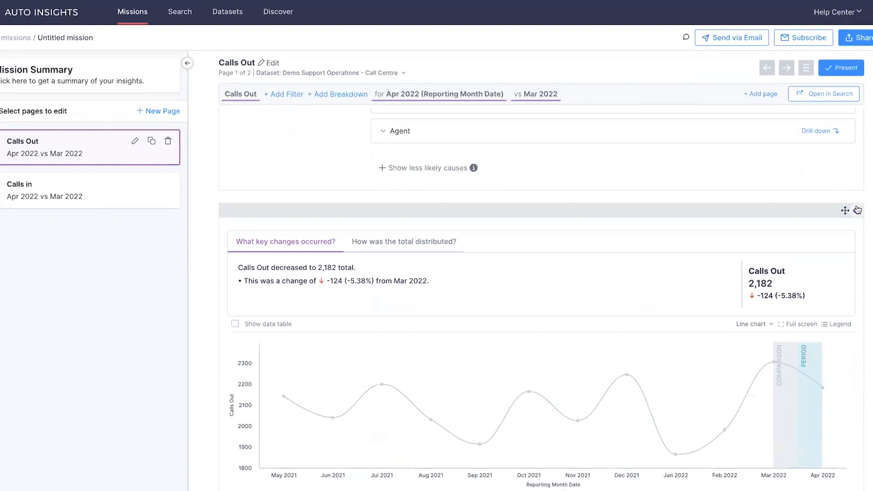
Toggle the Calls Out chart section's visibility off and on, and show the chart's data table.
{"action": "left_click", "coordinate": [857, 210]}
{"action": "left_click", "coordinate": [857, 212]}
{"action": "left_click", "coordinate": [292, 324]}
{"action": "scroll", "coordinate": [296, 323], "scroll_direction": "down", "scroll_amount": 4}
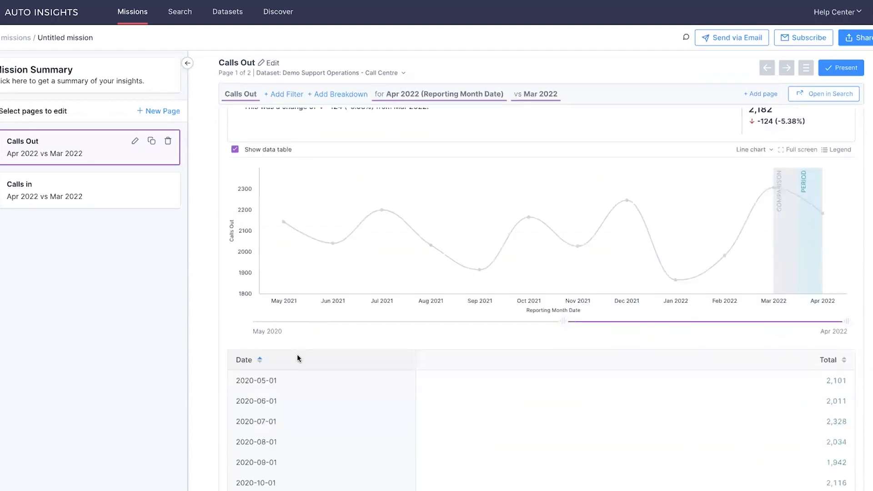
Try the column chart for Calls Out, return to the line chart and toggle its legend on and off.
{"action": "left_click", "coordinate": [758, 151]}
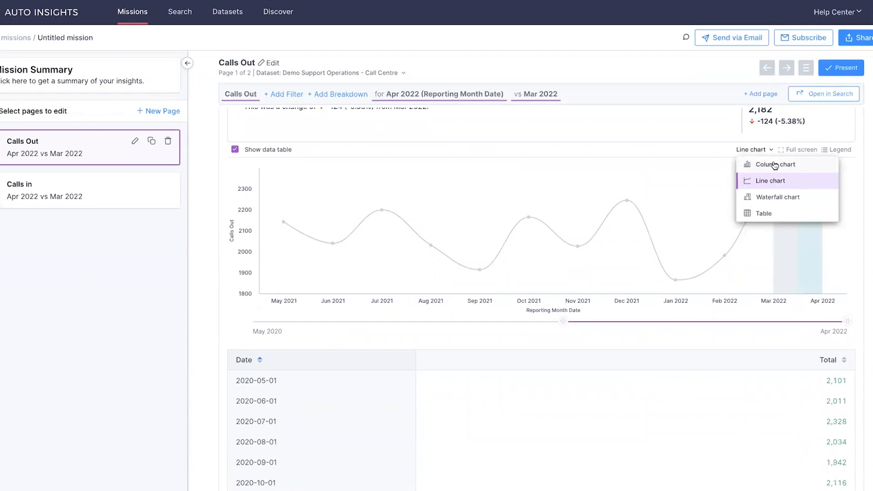
{"action": "left_click", "coordinate": [774, 165]}
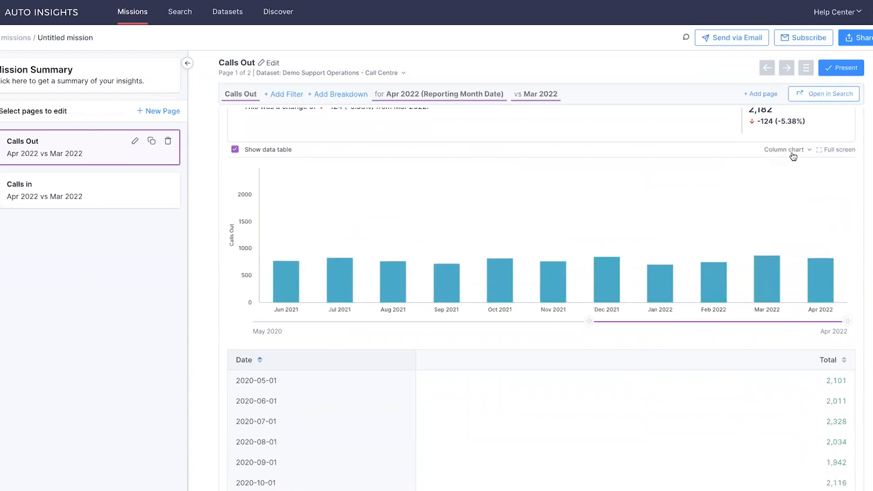
{"action": "left_click", "coordinate": [793, 151]}
{"action": "left_click", "coordinate": [802, 181]}
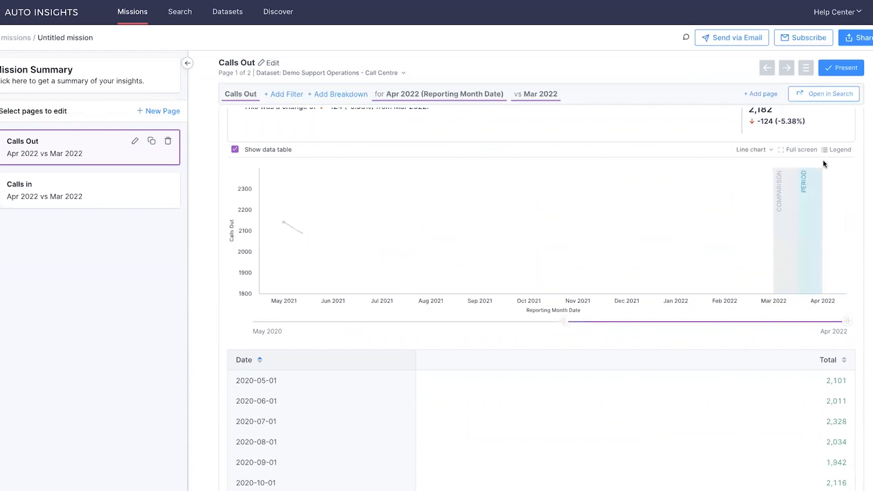
{"action": "left_click", "coordinate": [829, 152]}
{"action": "left_click", "coordinate": [829, 152]}
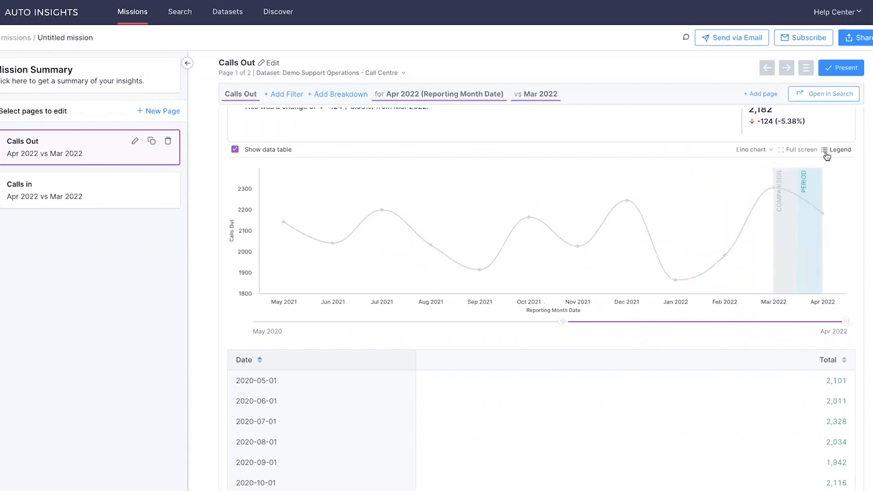
Extend the Calls Out line chart's date range to start at an earlier month.
{"action": "left_click_drag", "start_coordinate": [564, 321], "coordinate": [494, 319]}
{"action": "scroll", "coordinate": [341, 99], "scroll_direction": "up", "scroll_amount": 6}
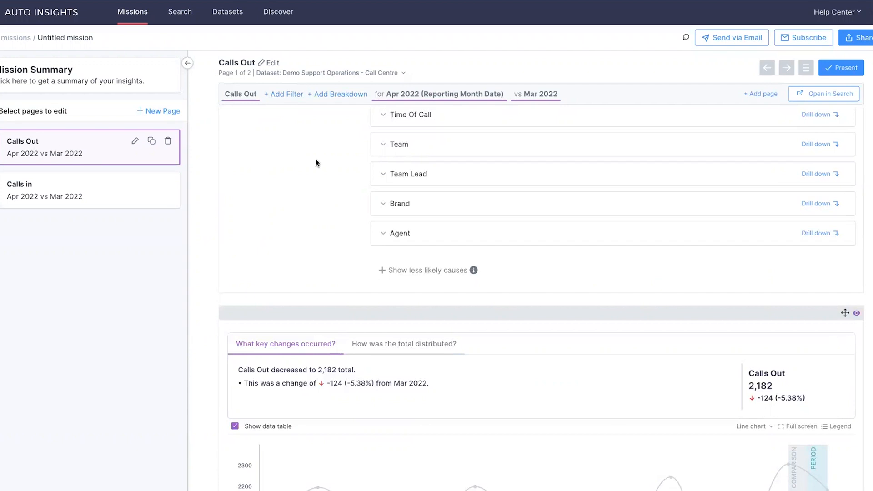
{"action": "scroll", "coordinate": [316, 163], "scroll_direction": "up", "scroll_amount": 1}
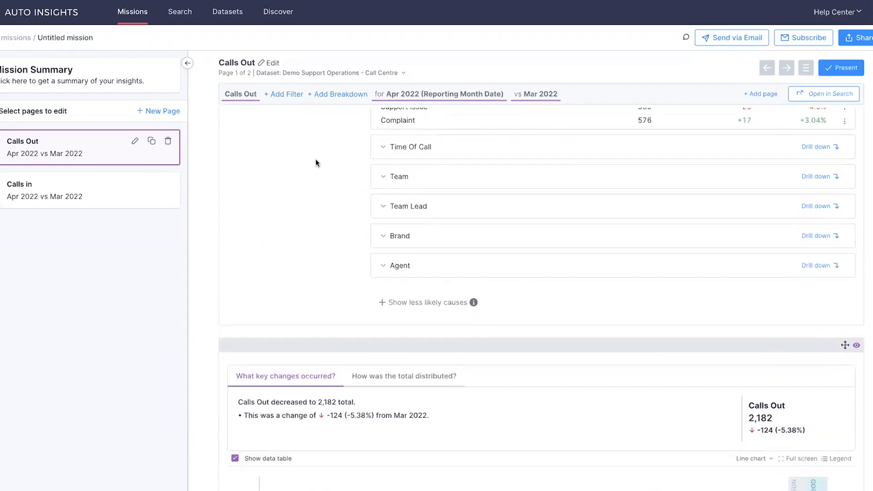
{"action": "scroll", "coordinate": [316, 163], "scroll_direction": "up", "scroll_amount": 5}
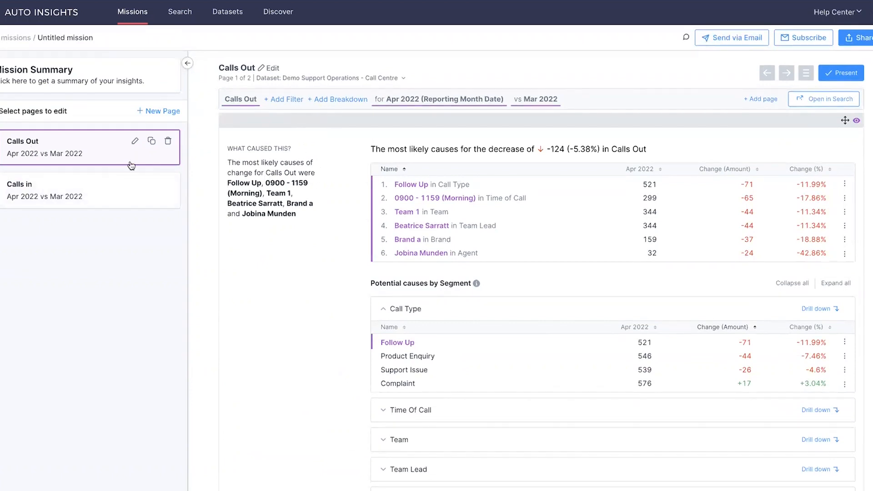
Filter the Calls Out page by Brand a.
{"action": "left_click", "coordinate": [297, 104]}
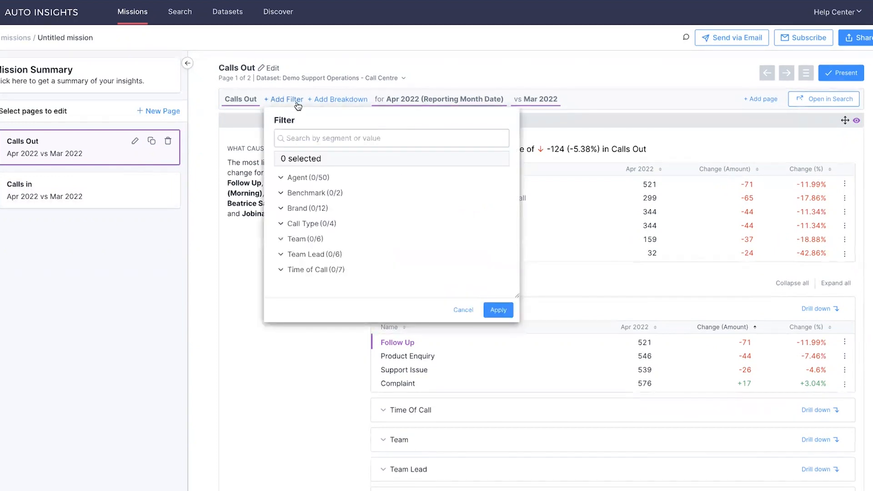
{"action": "scroll", "coordinate": [306, 206], "scroll_direction": "down", "scroll_amount": 1}
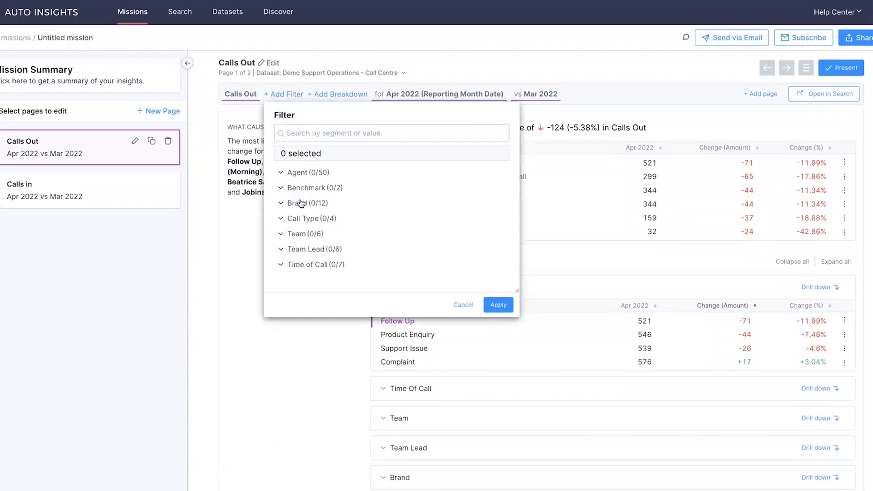
{"action": "left_click", "coordinate": [296, 204]}
{"action": "scroll", "coordinate": [349, 231], "scroll_direction": "down", "scroll_amount": 1}
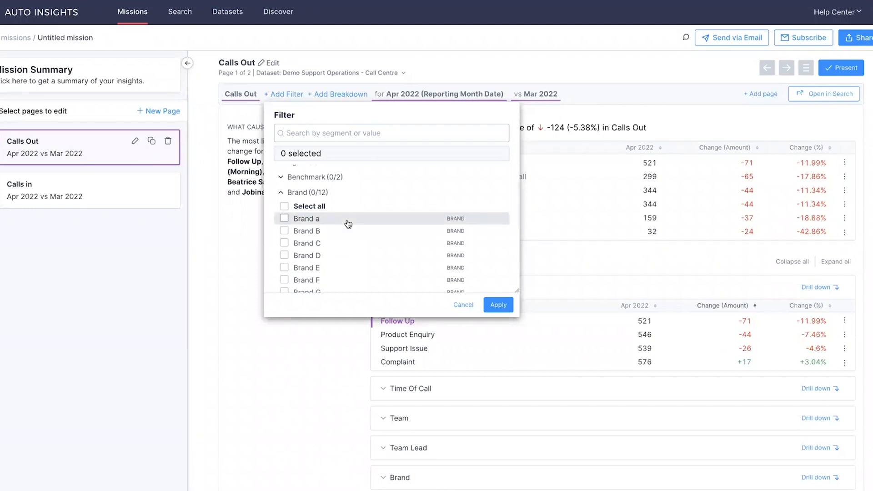
{"action": "left_click", "coordinate": [349, 224]}
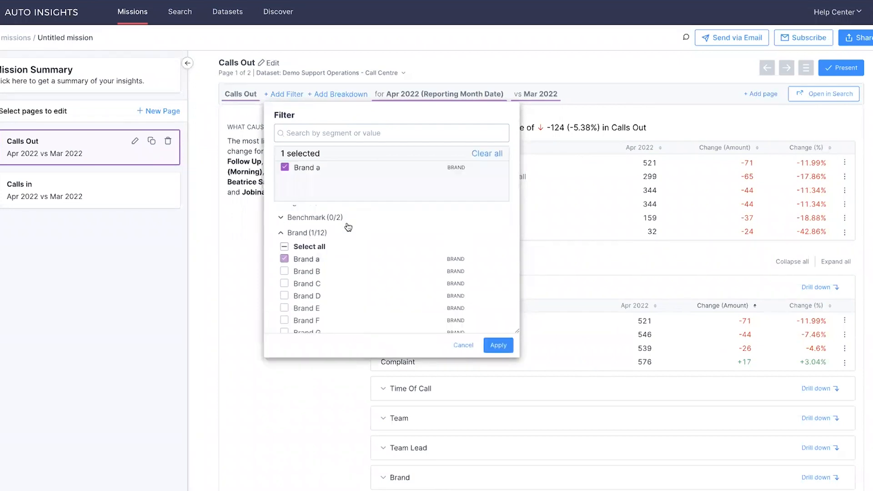
{"action": "left_click", "coordinate": [498, 346]}
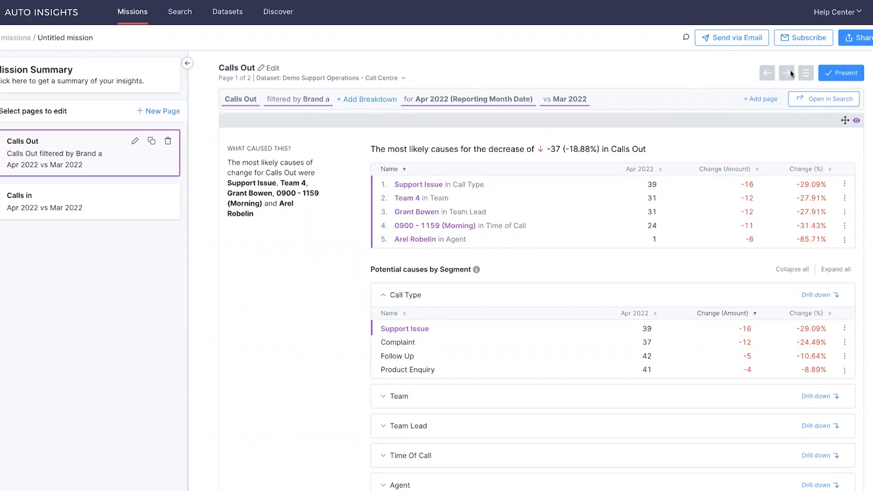
Start a new email subscription for the mission and examine its delivery frequency and time options.
{"action": "left_click", "coordinate": [792, 39]}
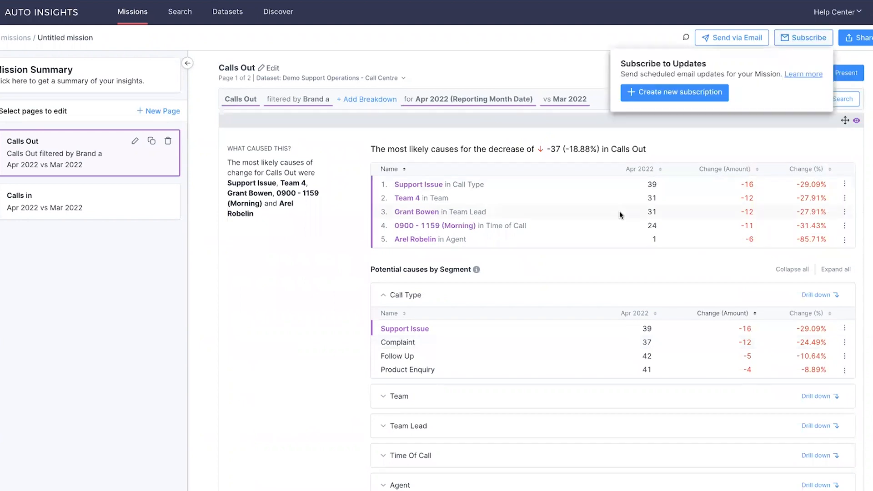
{"action": "left_click", "coordinate": [685, 93]}
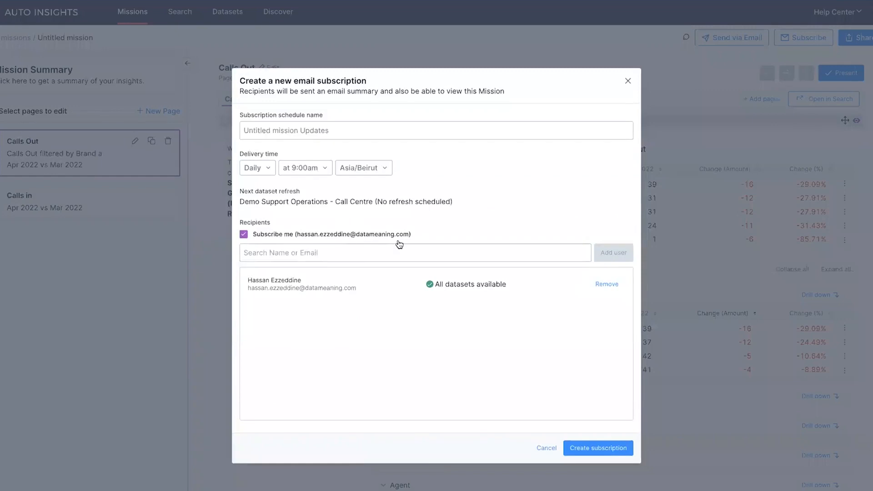
{"action": "left_click", "coordinate": [286, 131]}
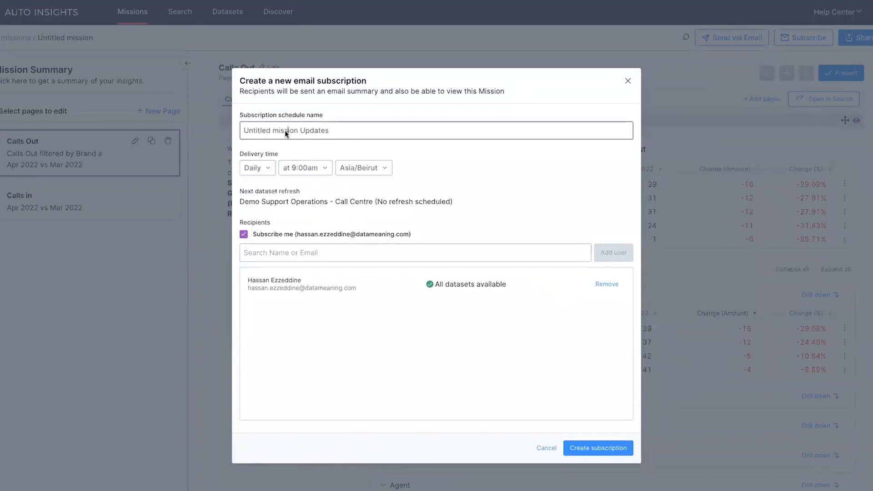
{"action": "left_click", "coordinate": [263, 172]}
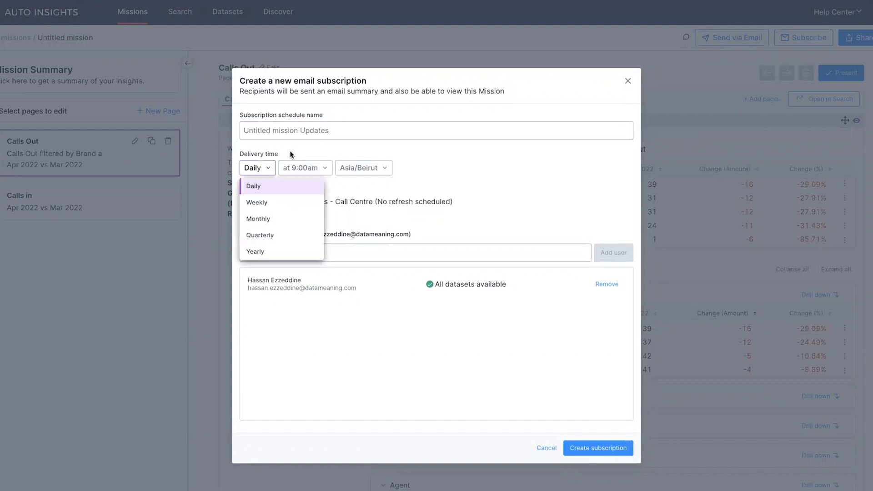
{"action": "left_click", "coordinate": [266, 169]}
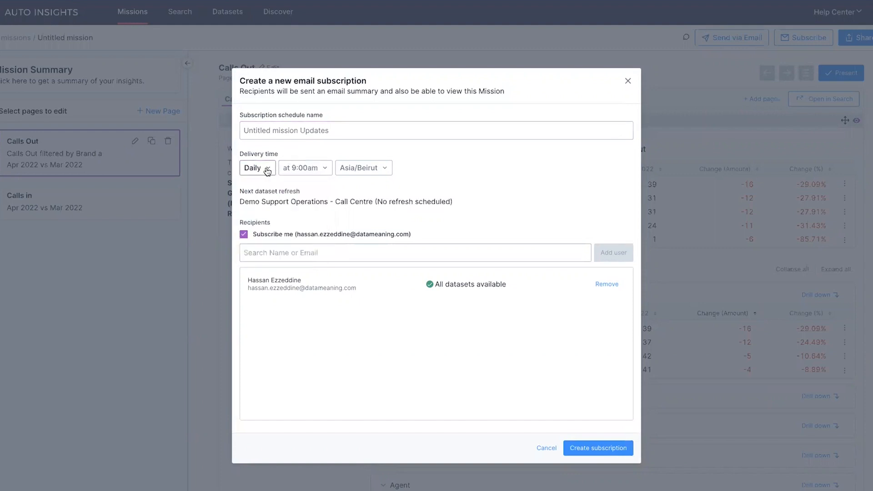
{"action": "left_click", "coordinate": [301, 173]}
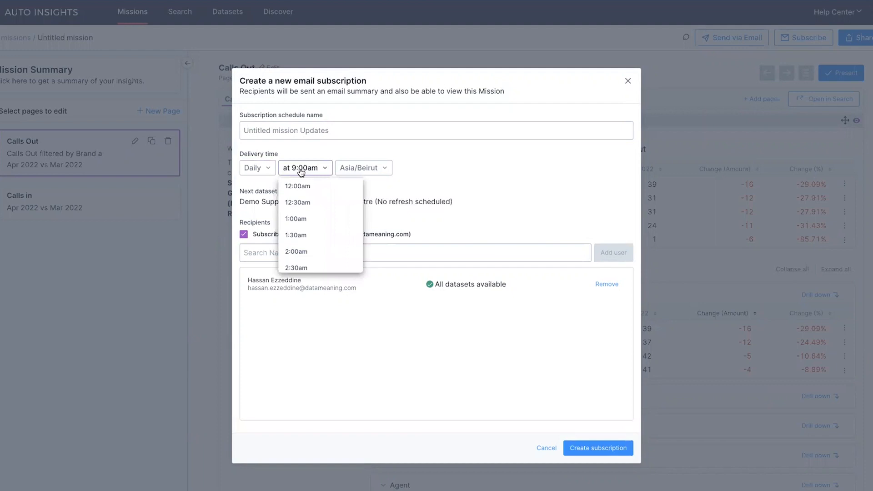
{"action": "left_click", "coordinate": [314, 169]}
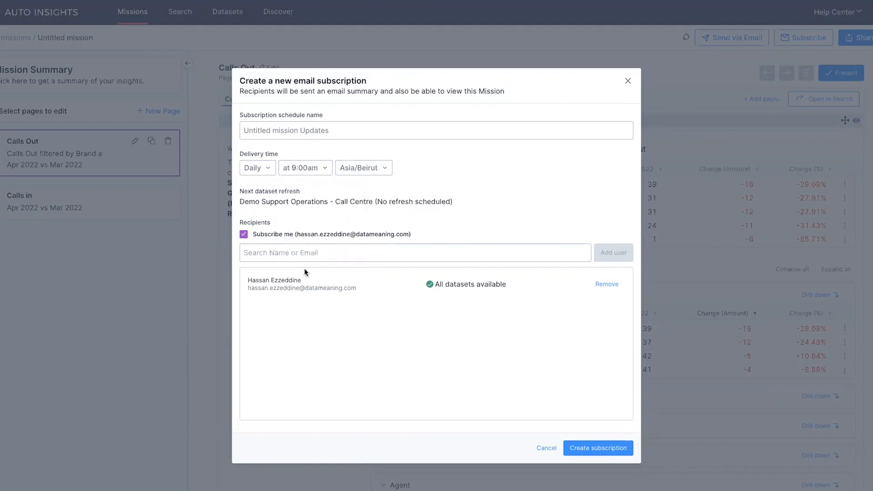
View the suggested subscription recipients and close the subscription form without creating it.
{"action": "left_click", "coordinate": [317, 254]}
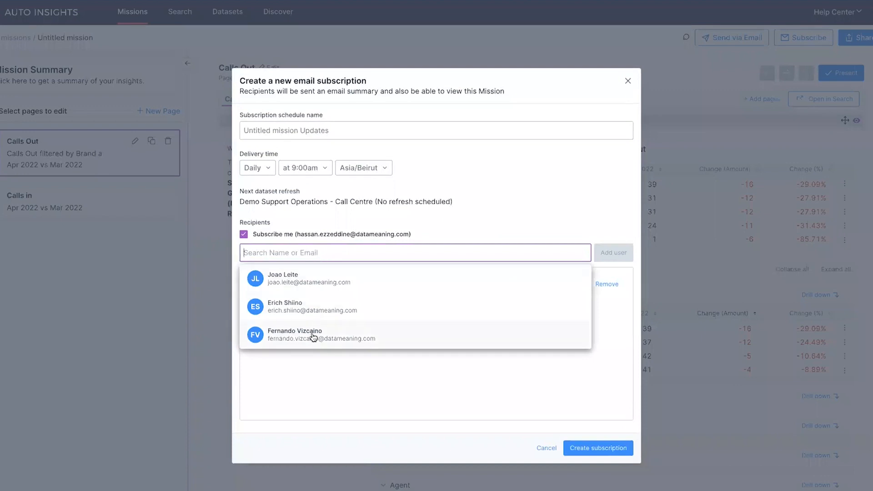
{"action": "left_click", "coordinate": [299, 392]}
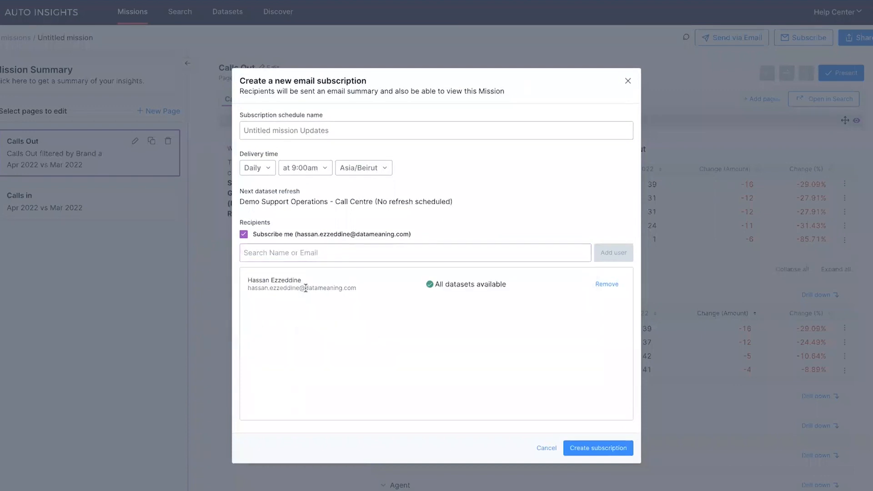
{"action": "left_click", "coordinate": [314, 254]}
{"action": "left_click", "coordinate": [491, 195]}
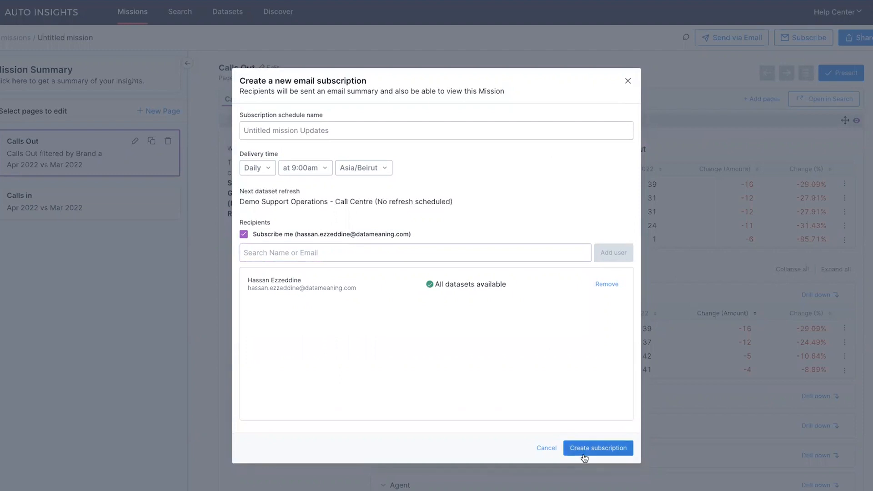
{"action": "left_click", "coordinate": [627, 82]}
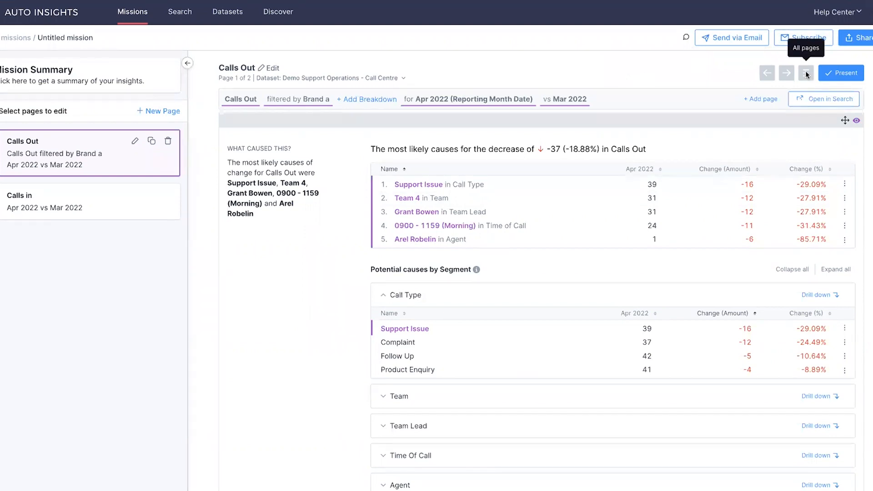
Switch the mission from editing to presentation view.
{"action": "left_click", "coordinate": [835, 79]}
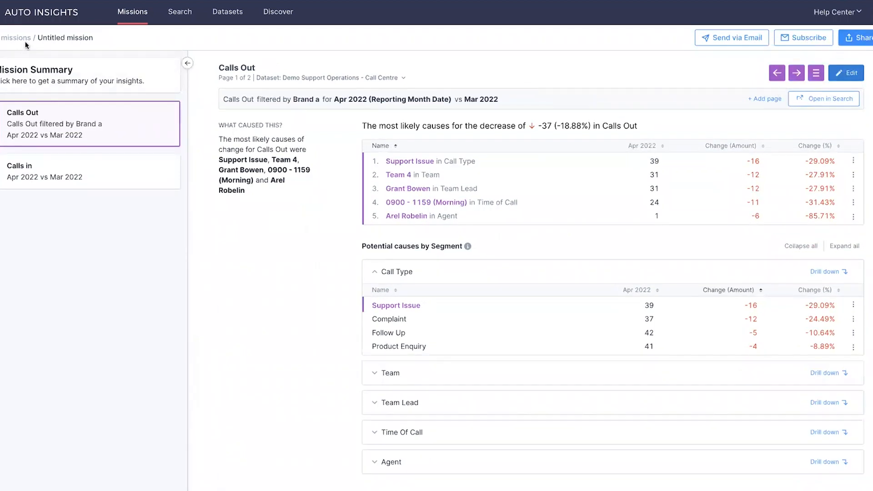
Create a Segment Breakdown mission for the Calls measure from the Demo Support Operations - Call Centre dataset.
{"action": "left_click", "coordinate": [23, 38]}
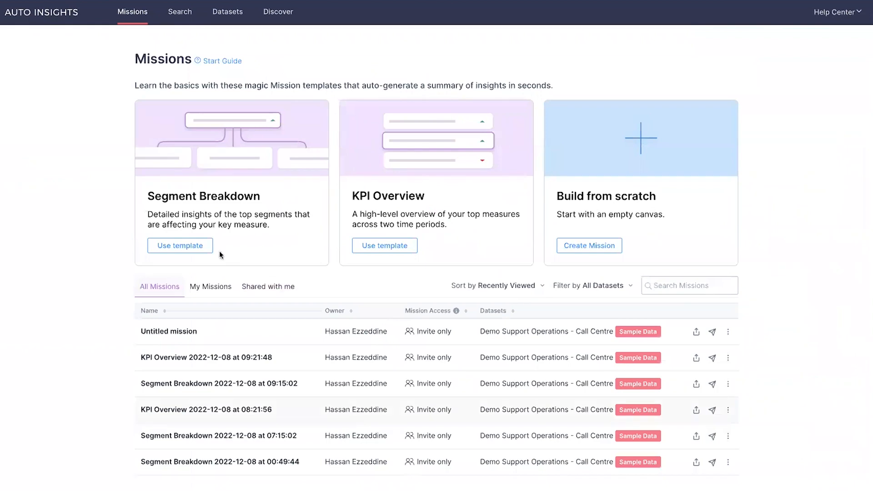
{"action": "left_click", "coordinate": [194, 251]}
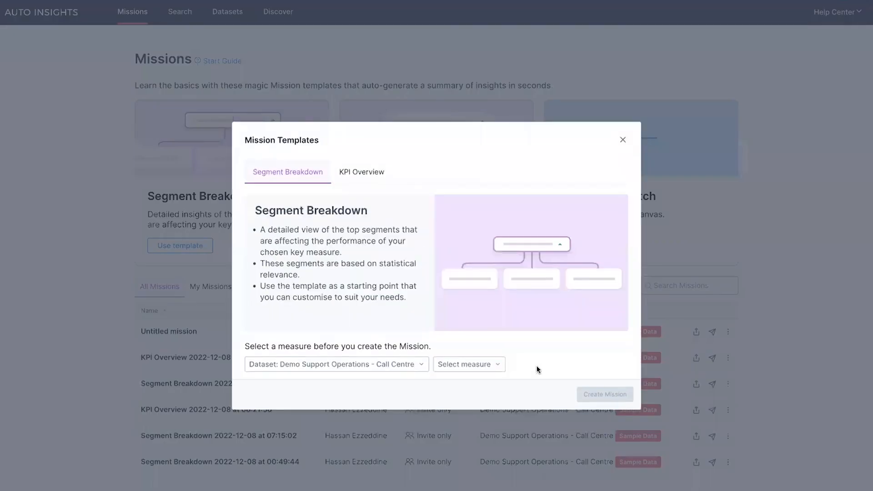
{"action": "left_click", "coordinate": [489, 363]}
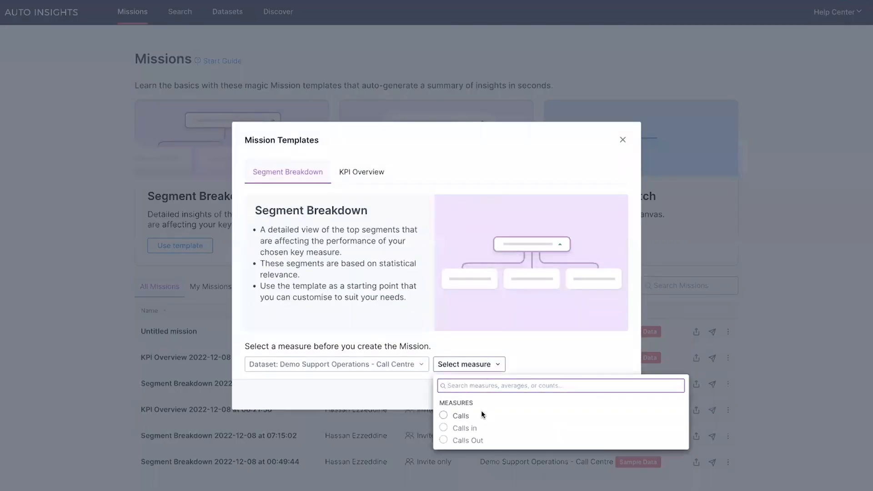
{"action": "left_click", "coordinate": [482, 414]}
{"action": "left_click", "coordinate": [572, 397]}
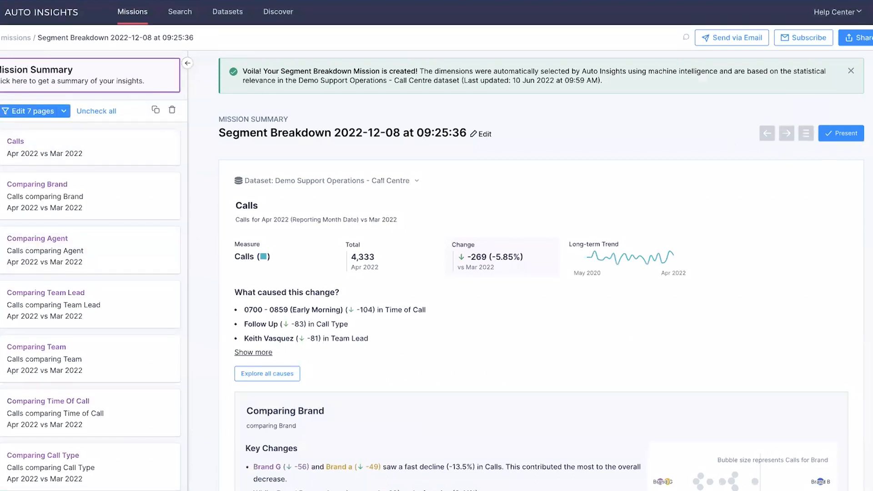
Switch the new Segment Breakdown mission to presentation view and look over its summary.
{"action": "left_click", "coordinate": [828, 133]}
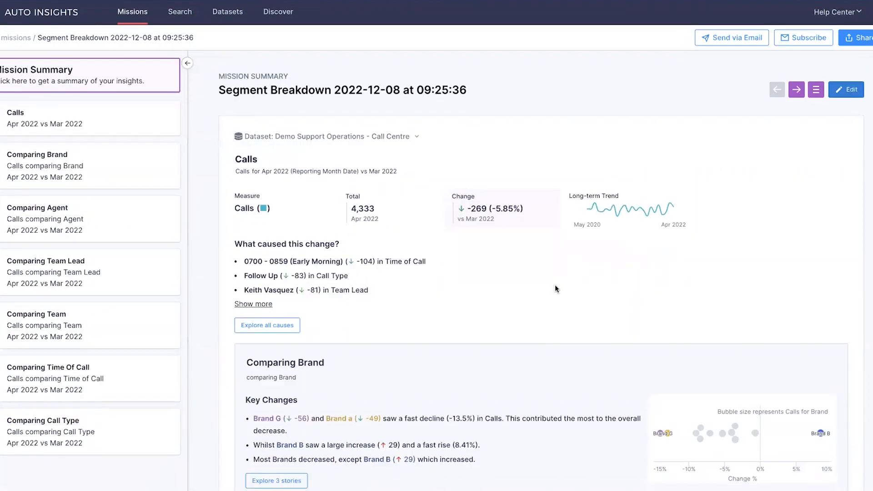
{"action": "scroll", "coordinate": [555, 288], "scroll_direction": "down", "scroll_amount": 5}
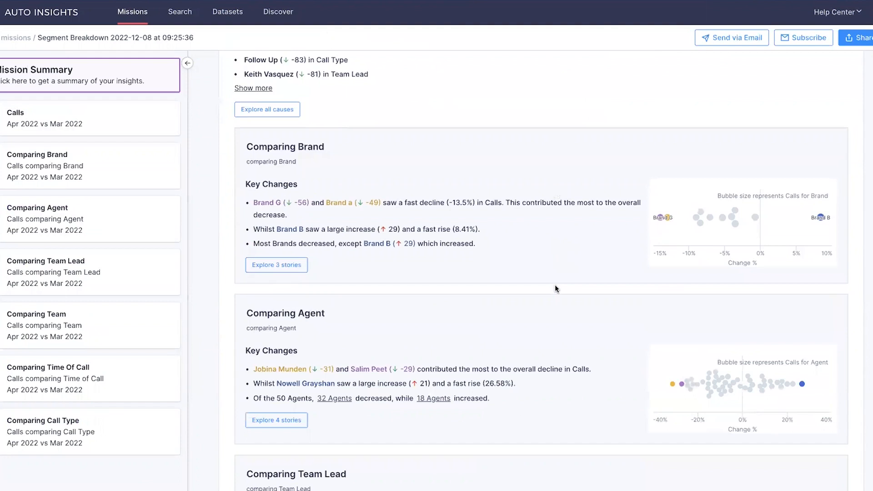
{"action": "scroll", "coordinate": [555, 284], "scroll_direction": "up", "scroll_amount": 5}
Advance through the presentation pages from Calls and Comparing Brand to Comparing Agent.
{"action": "left_click", "coordinate": [796, 89]}
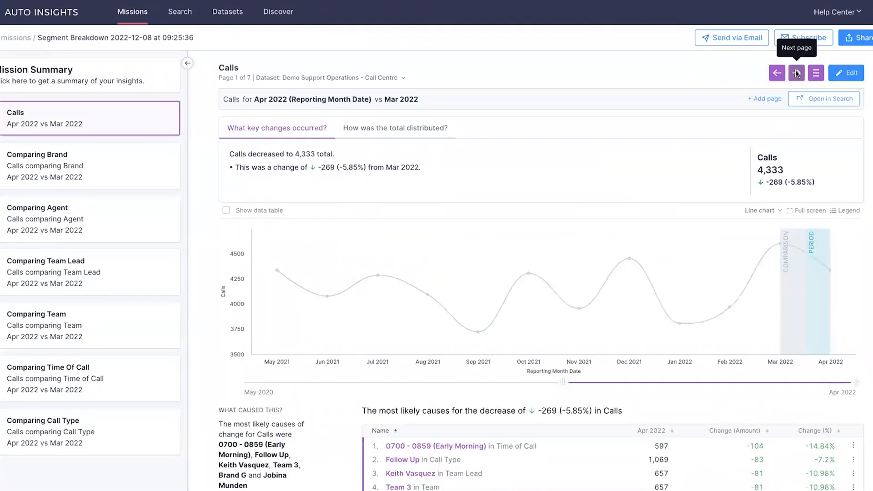
{"action": "left_click", "coordinate": [796, 73]}
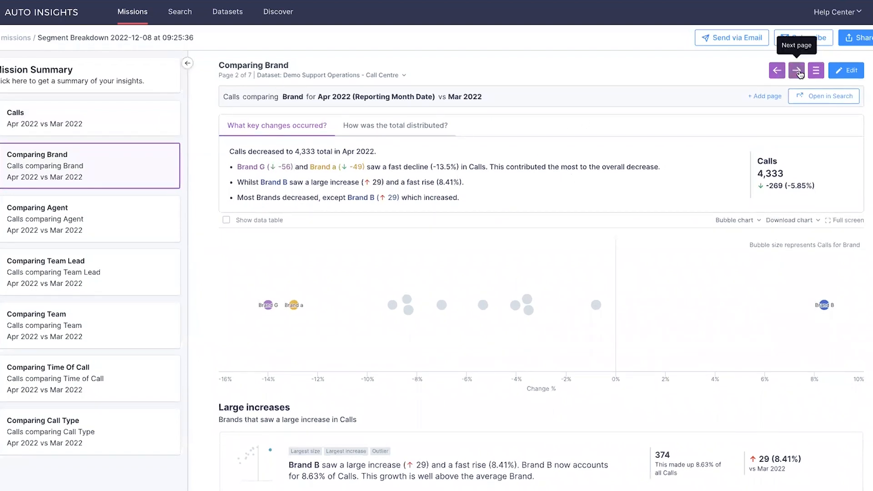
{"action": "left_click", "coordinate": [797, 71]}
Jump to the Comparing Time Of Call page to review its large increases and decreases, and view the Comparing Team page.
{"action": "left_click", "coordinate": [816, 72]}
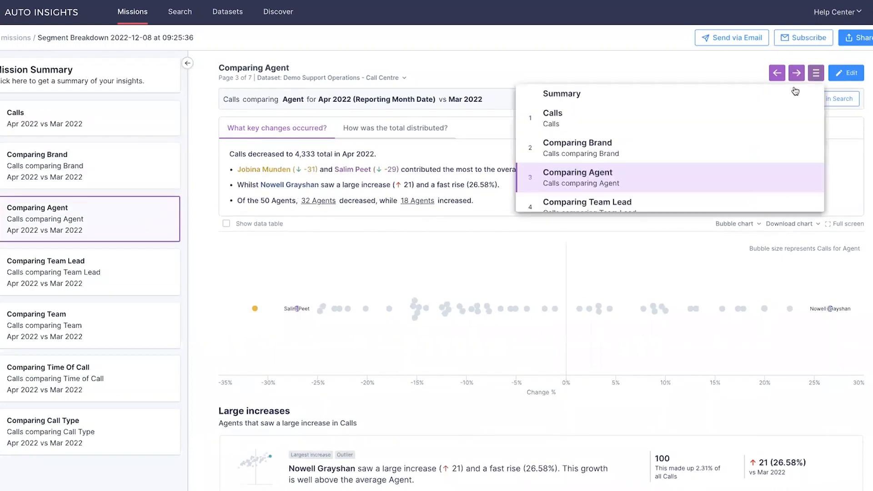
{"action": "scroll", "coordinate": [678, 189], "scroll_direction": "down", "scroll_amount": 3}
{"action": "left_click", "coordinate": [679, 190]}
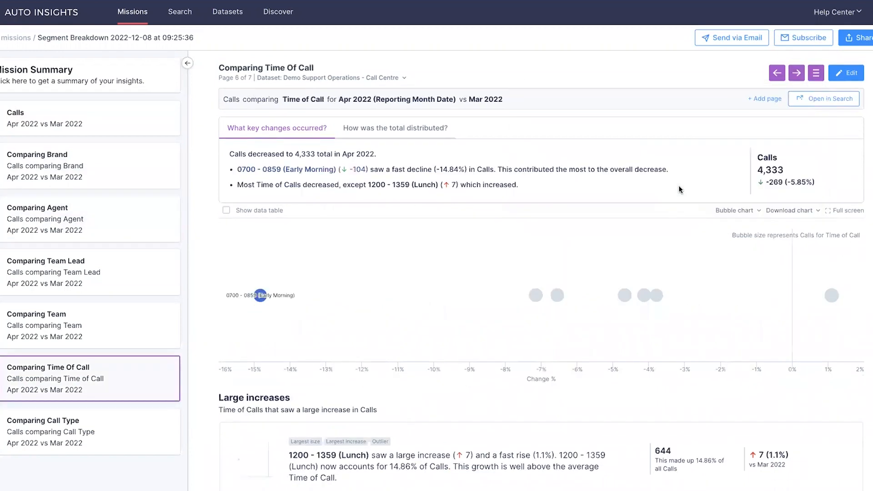
{"action": "scroll", "coordinate": [483, 416], "scroll_direction": "down", "scroll_amount": 5}
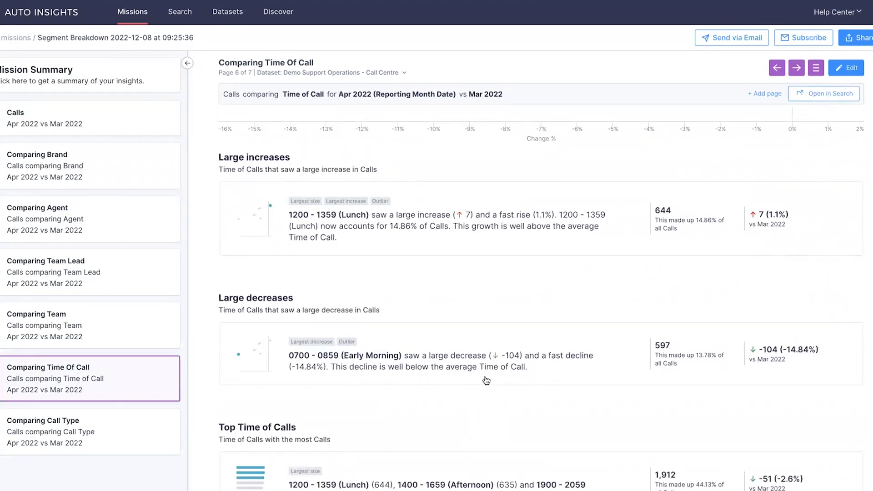
{"action": "scroll", "coordinate": [486, 326], "scroll_direction": "up", "scroll_amount": 5}
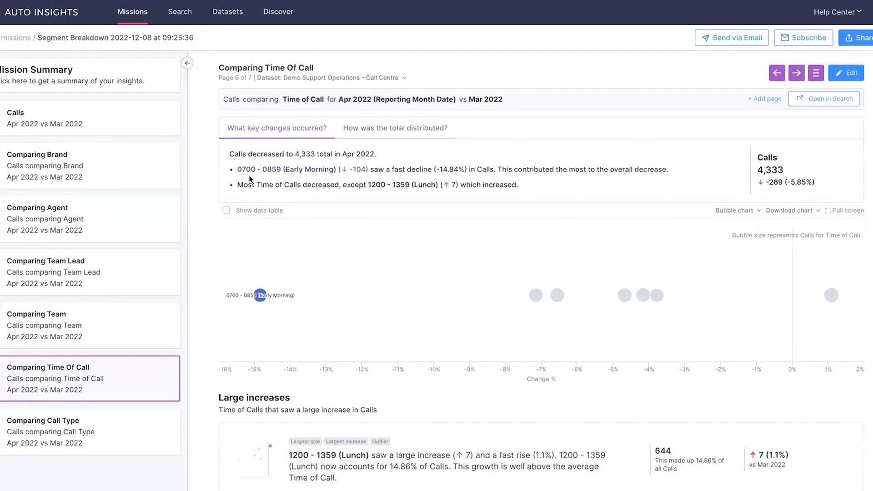
{"action": "left_click", "coordinate": [84, 346]}
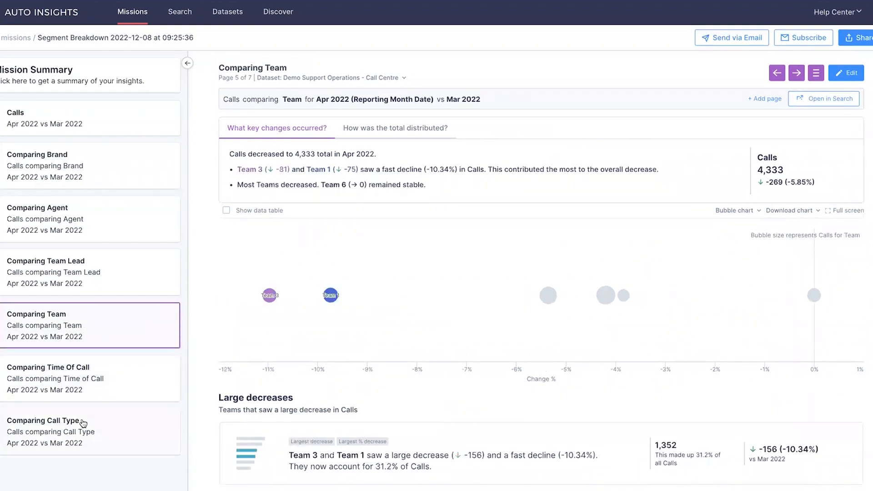
{"action": "mouse_move", "coordinate": [328, 297]}
Return to the Calls page and examine how the total was distributed across segments.
{"action": "left_click", "coordinate": [51, 118]}
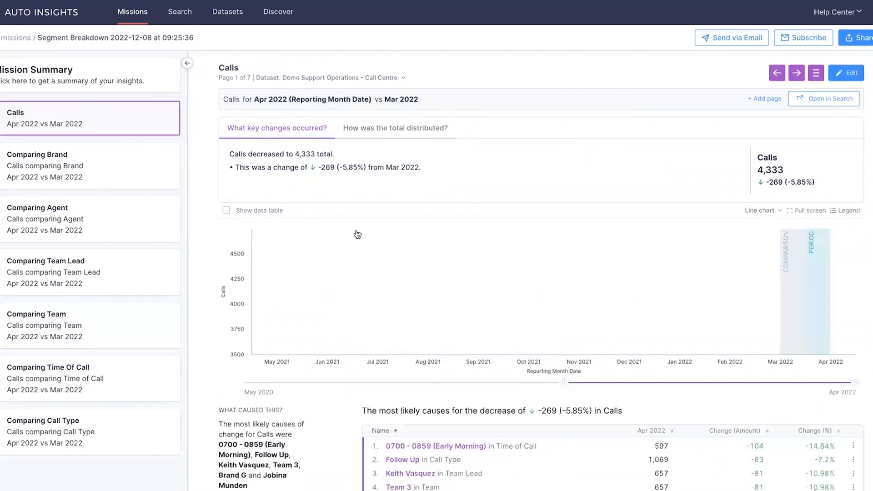
{"action": "left_click", "coordinate": [374, 136]}
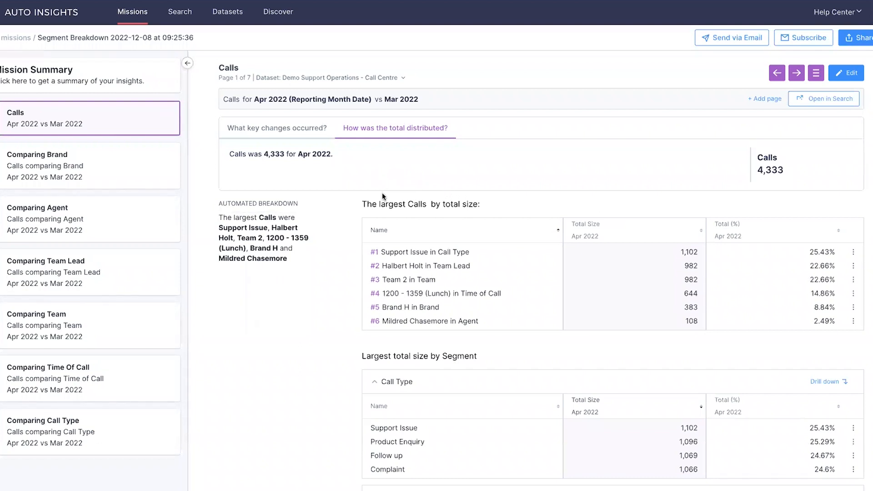
{"action": "scroll", "coordinate": [382, 193], "scroll_direction": "down", "scroll_amount": 3}
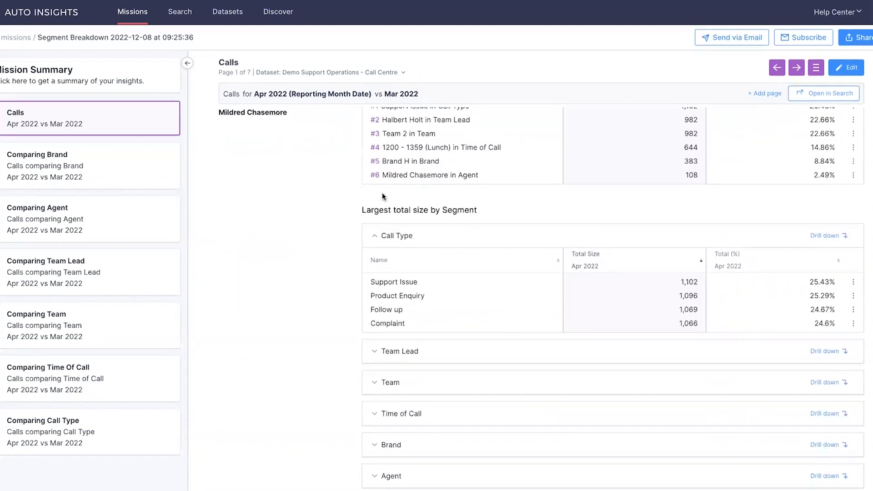
Narrow the Calls chart in Search to Feb 2022 through Apr 2022, and return to the missions list.
{"action": "left_click", "coordinate": [180, 14]}
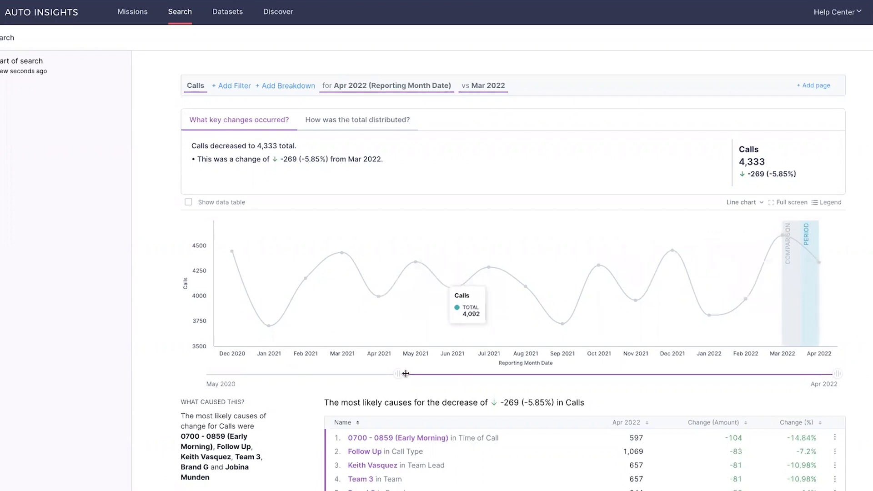
{"action": "left_click_drag", "start_coordinate": [402, 373], "coordinate": [782, 370]}
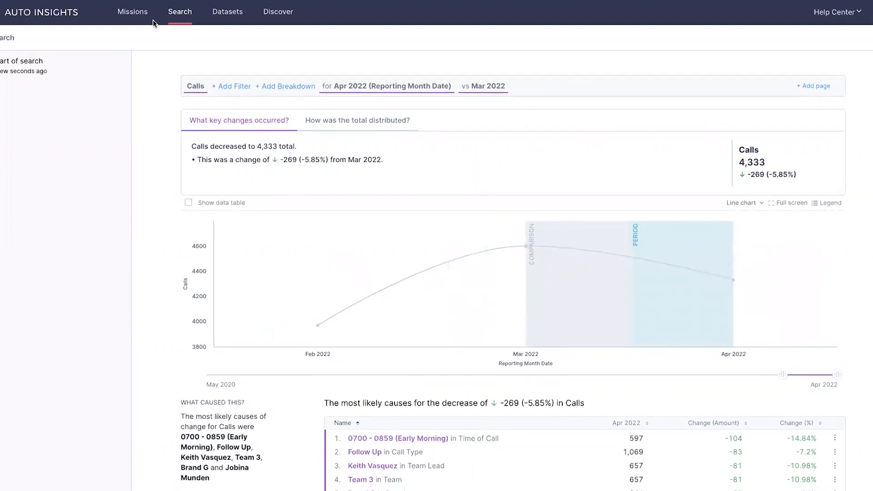
{"action": "left_click", "coordinate": [134, 14]}
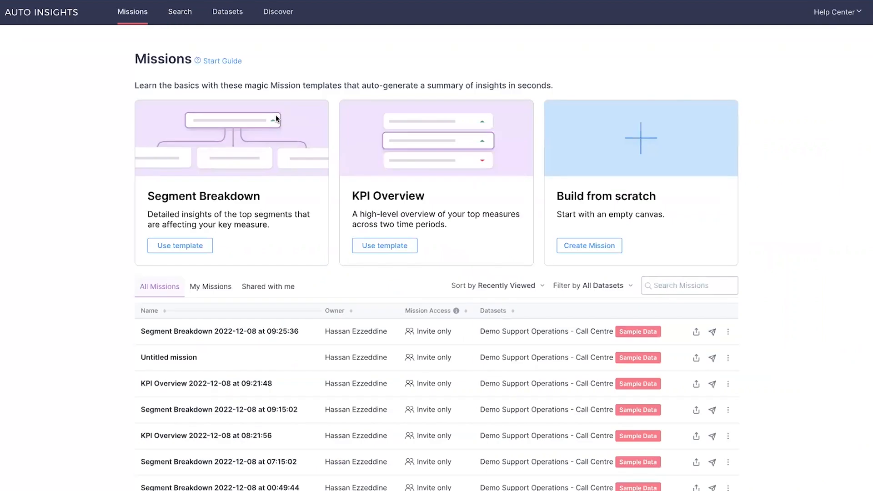